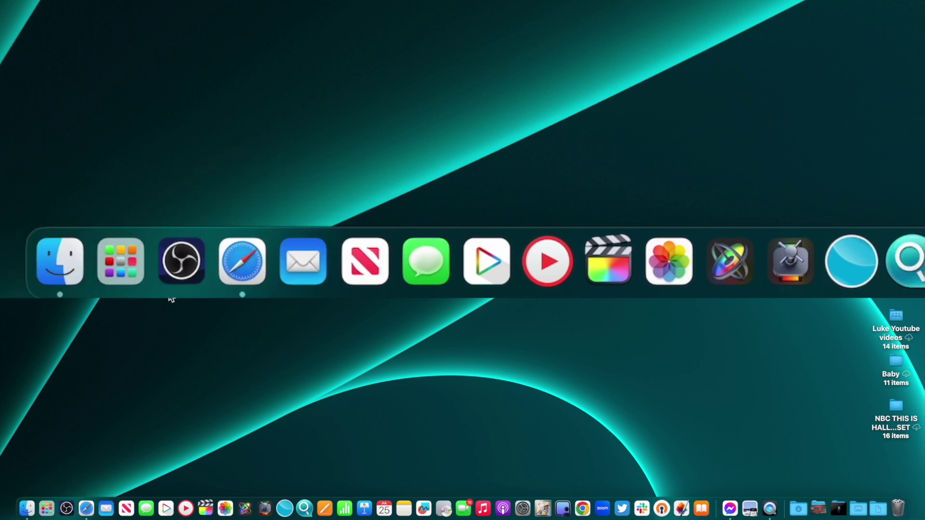
Open Safari from the Dock and hide its window
click(86, 509)
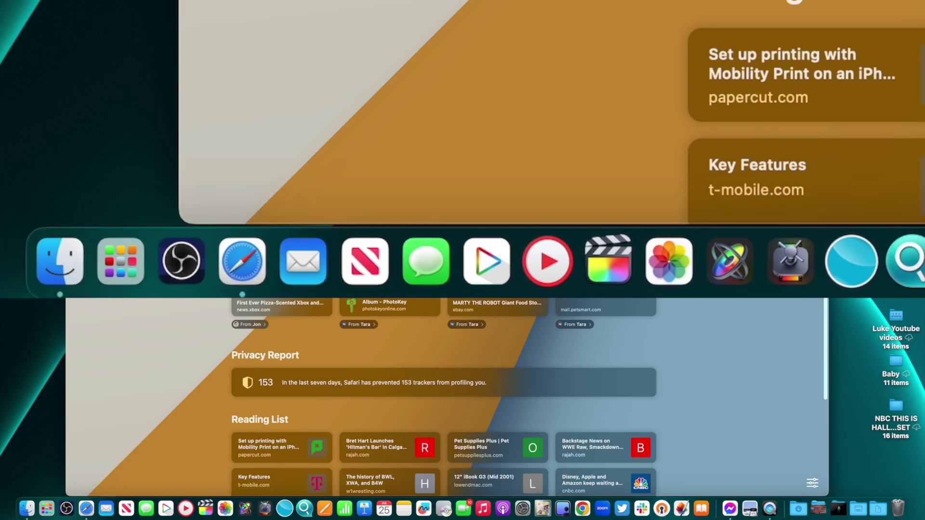
key(super+h)
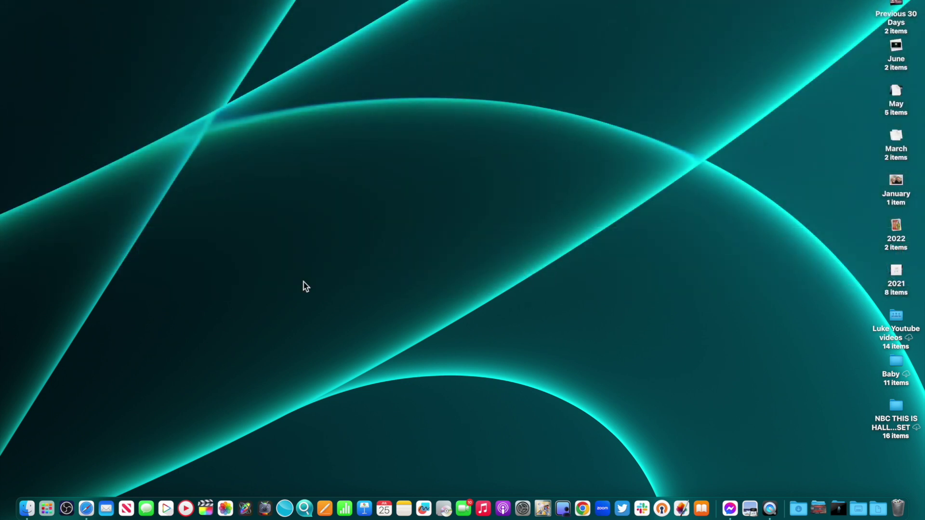
Cycle through the running applications in the macOS app switcher
key(super+Tab)
key(super+Tab)
key(super+Tab)
key(super+Tab)
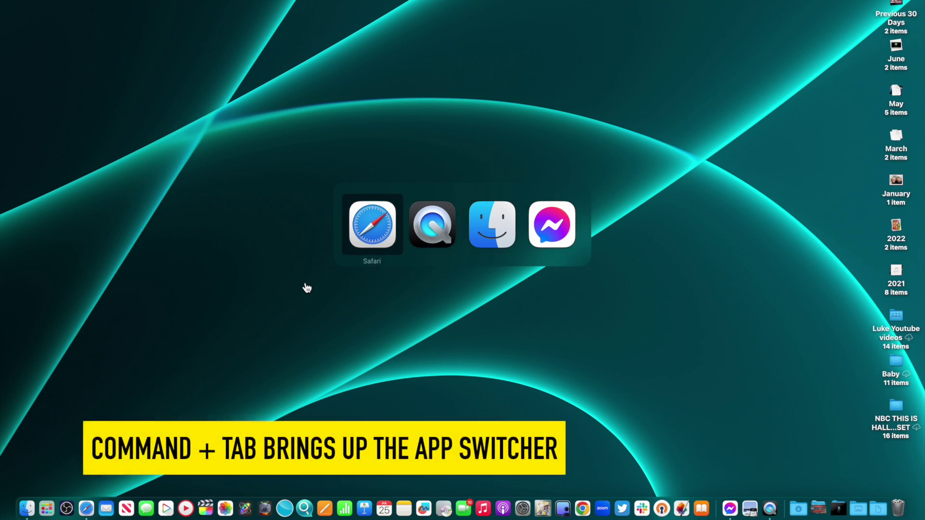
key(super+Tab)
key(super+Tab)
key(super+Tab)
key(super+Tab)
key(super+Tab)
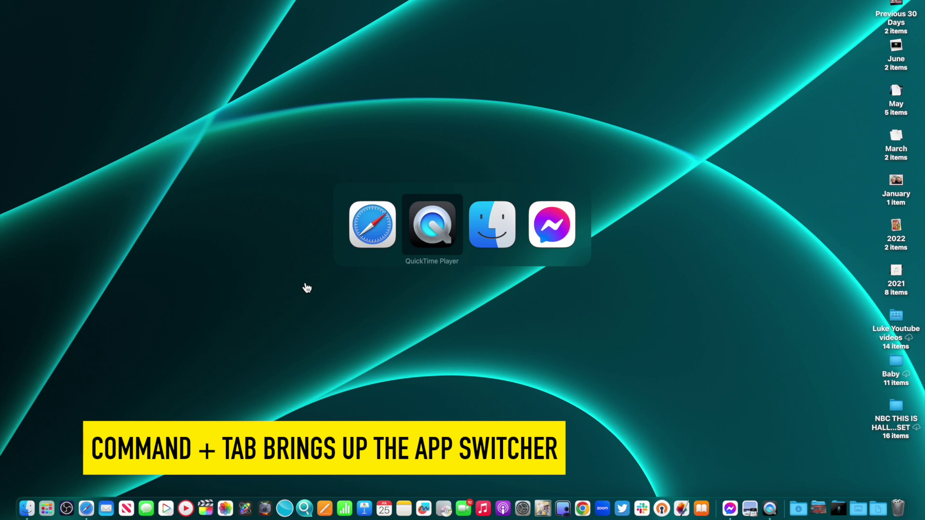
key(super+Tab)
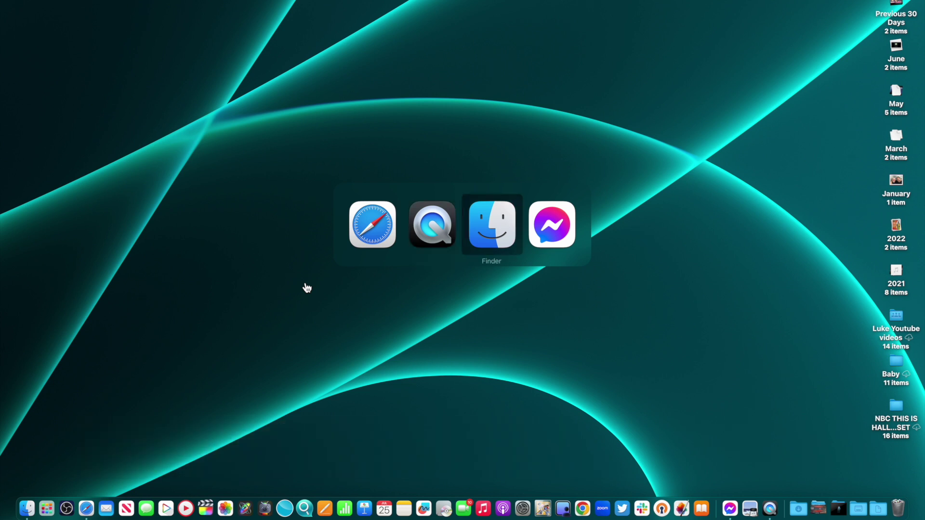
key(super+Tab)
key(super+Tab)
key(super+Tab)
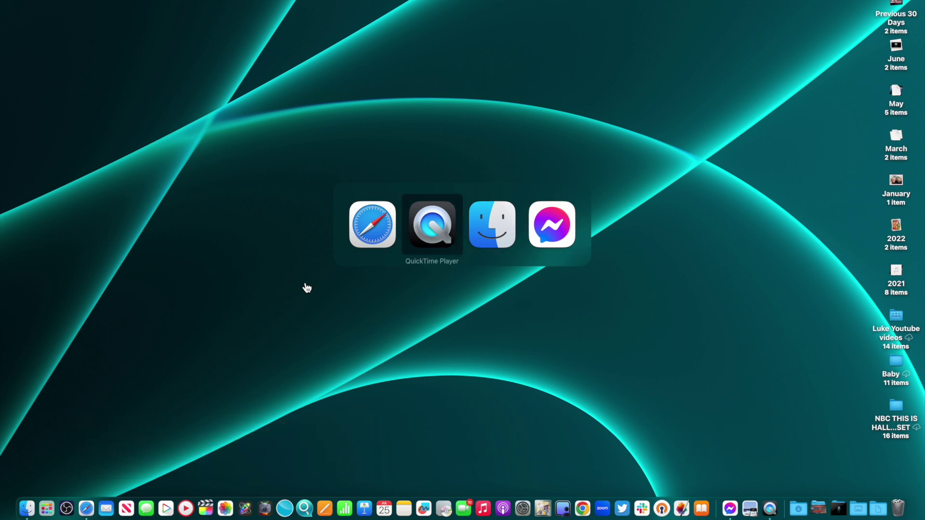
Quit Messenger and Safari directly from the app switcher
key(super+Tab)
key(super+Tab)
key(super+Tab)
key(super+Tab)
key(super+Tab)
key(super+Tab)
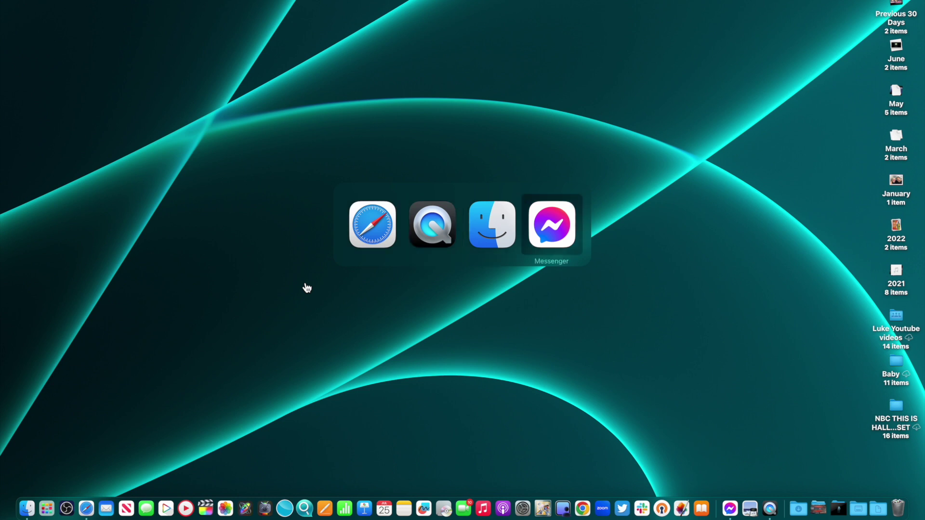
key(super+q)
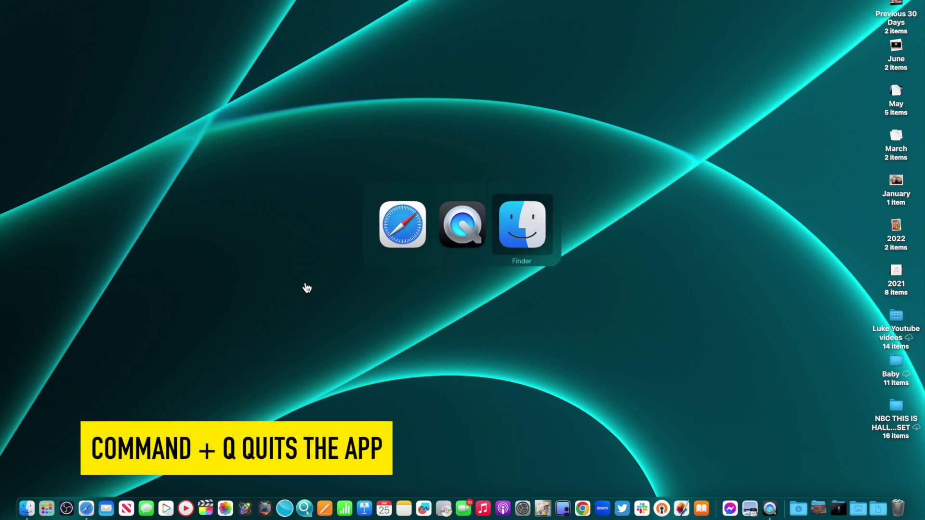
key(super+Tab)
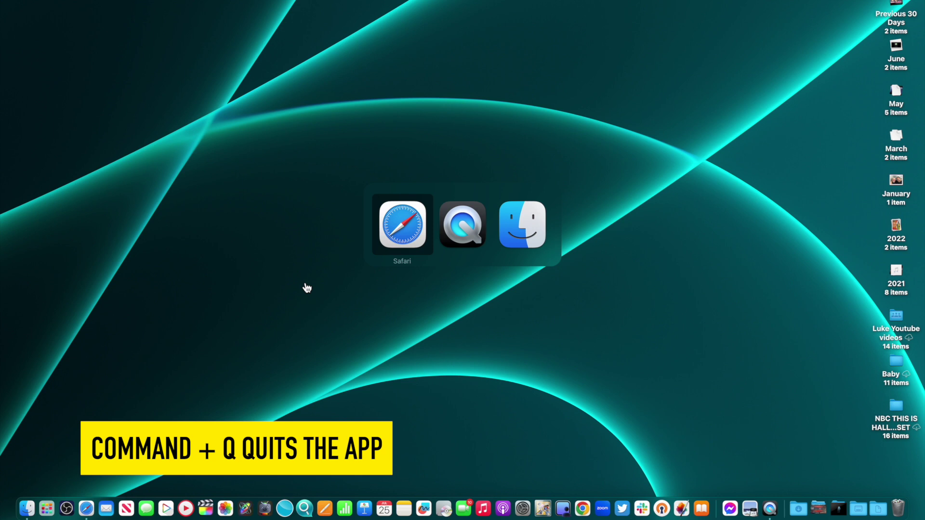
key(super+q)
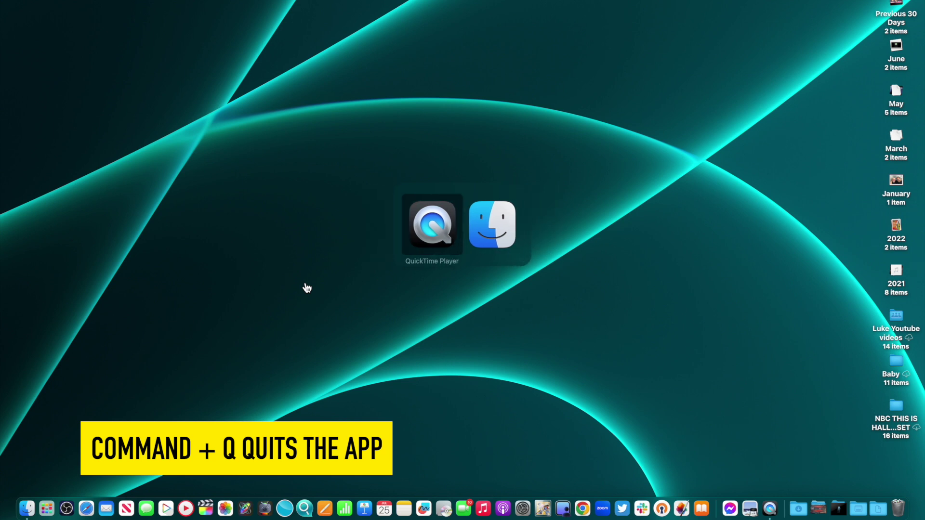
Try to quit QuickTime Player from the app switcher, and choose not to quit in its confirmation
key(super+Tab)
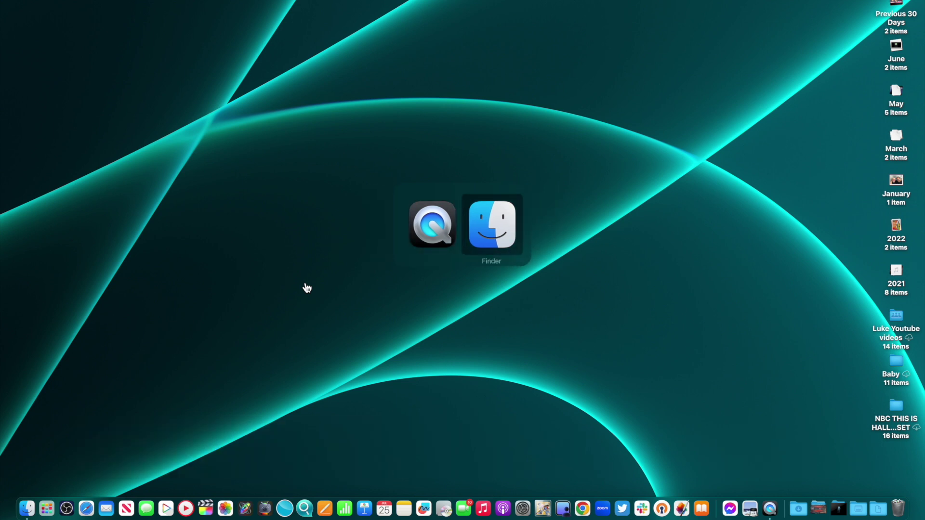
key(super+Tab)
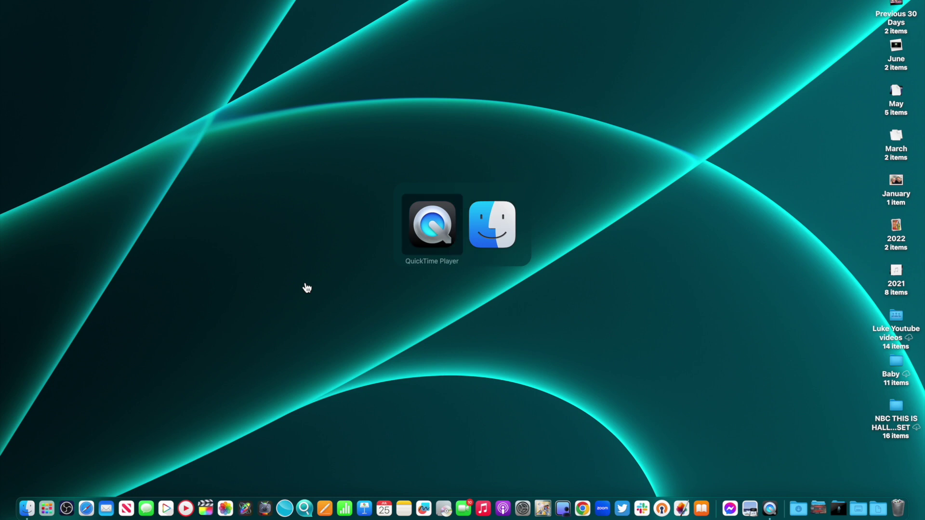
key(super+q)
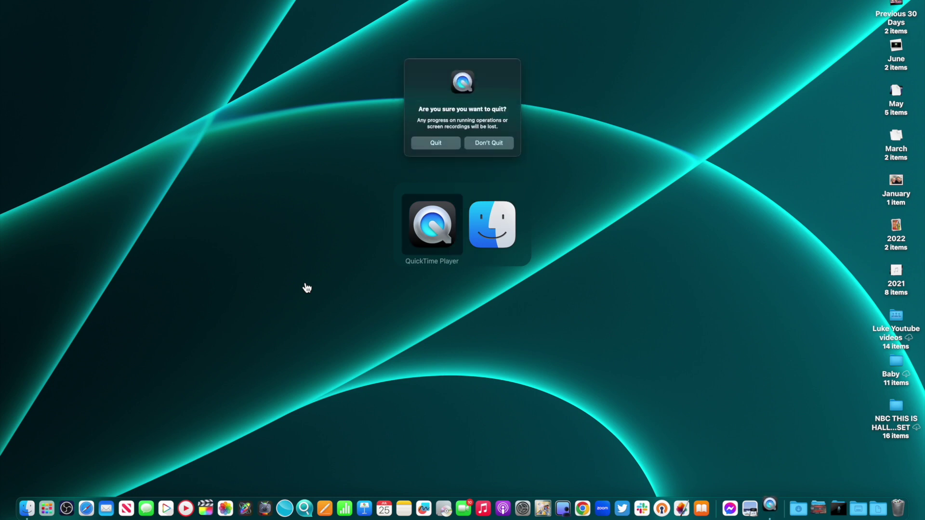
click(498, 146)
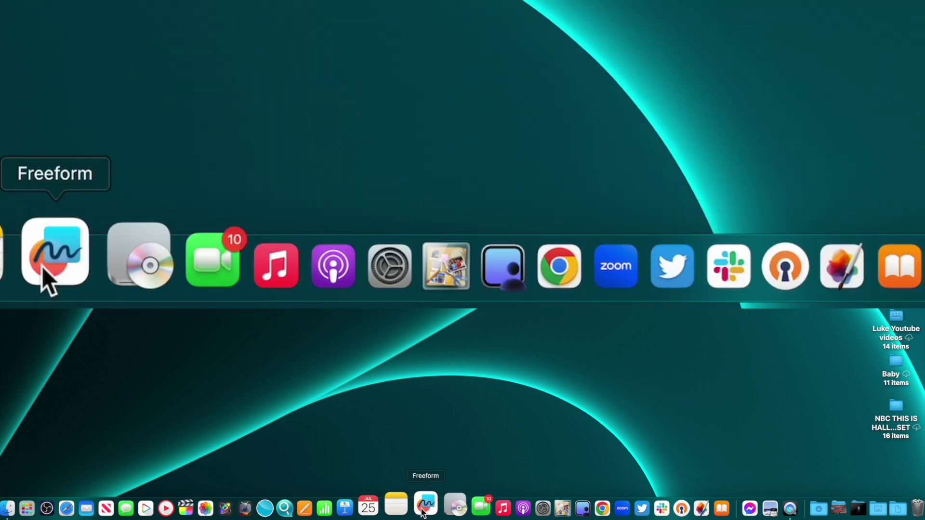
Remove the Freeform and Podcasts icons from the Dock
drag(427, 506, 903, 512)
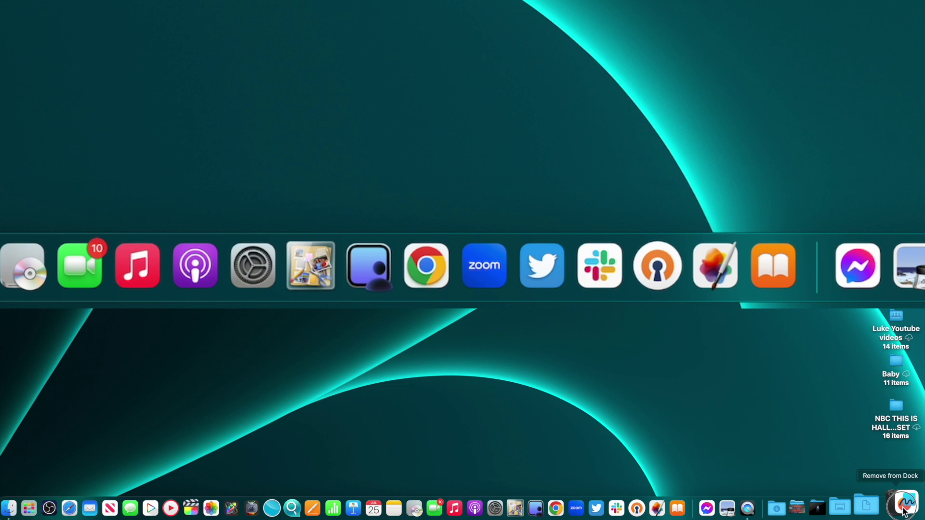
drag(903, 512, 903, 512)
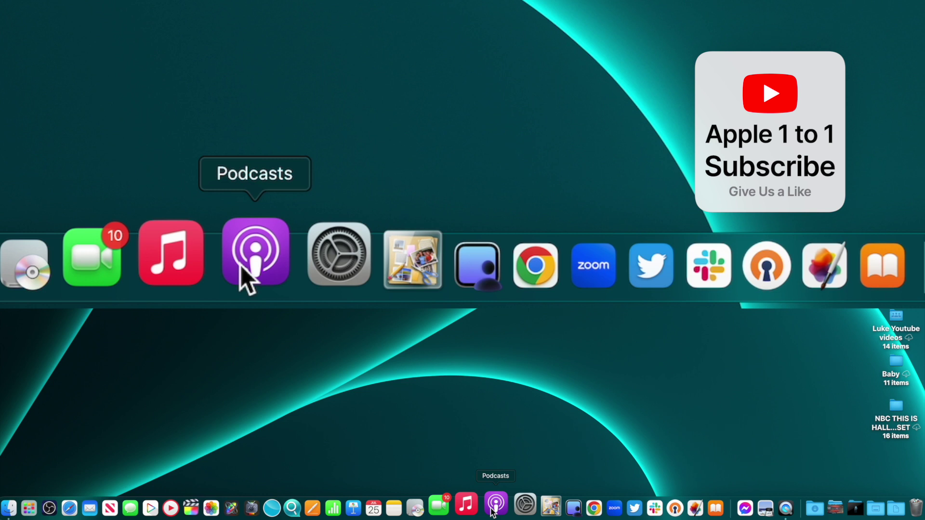
right_click(493, 510)
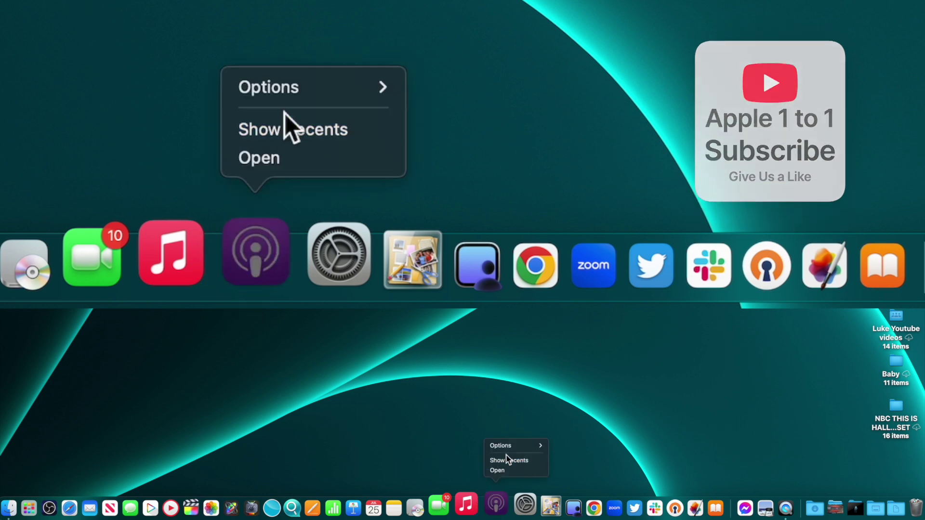
mouse_move(506, 450)
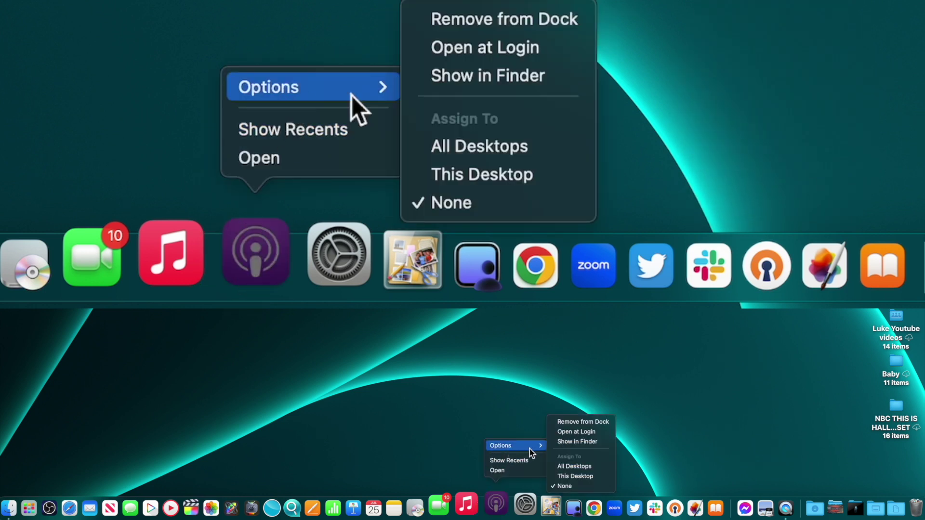
click(578, 424)
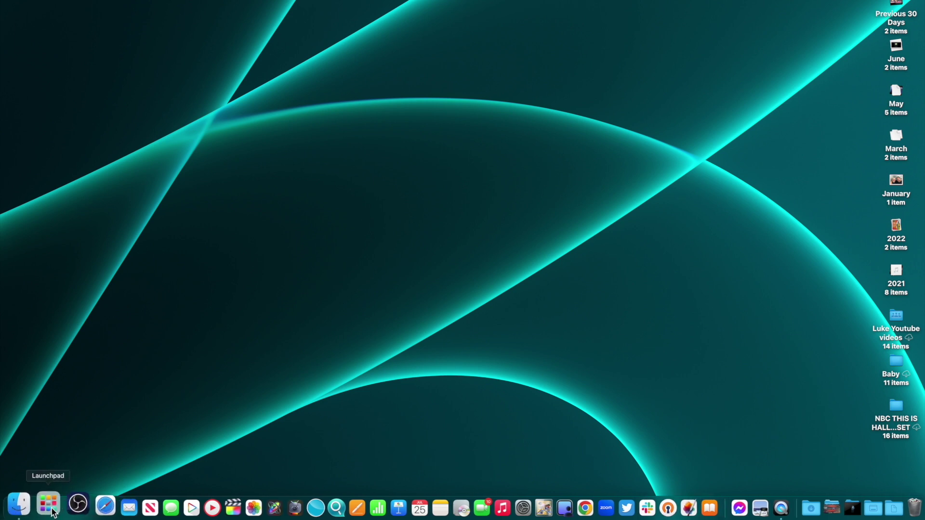
Open Launchpad, look through its pages of installed applications, and close it
click(49, 506)
scroll(283, 353, up, 4)
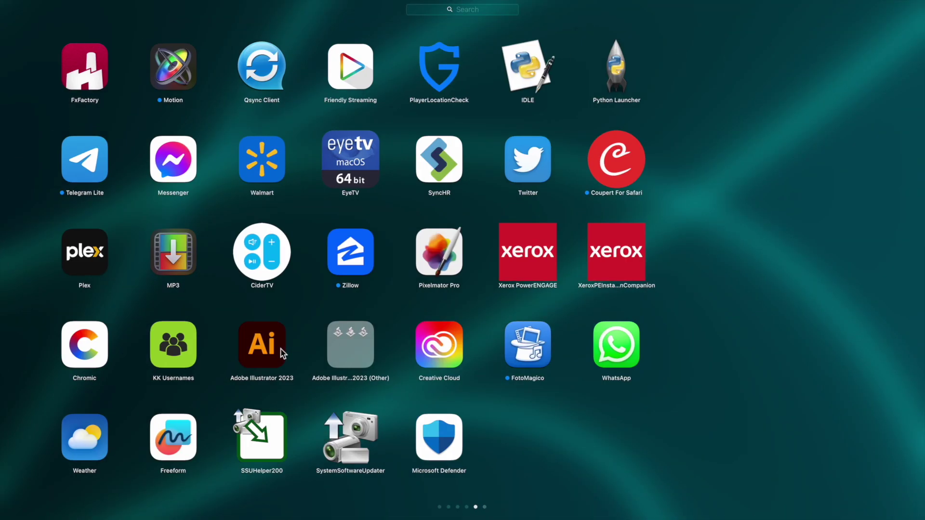
scroll(282, 353, up, 1)
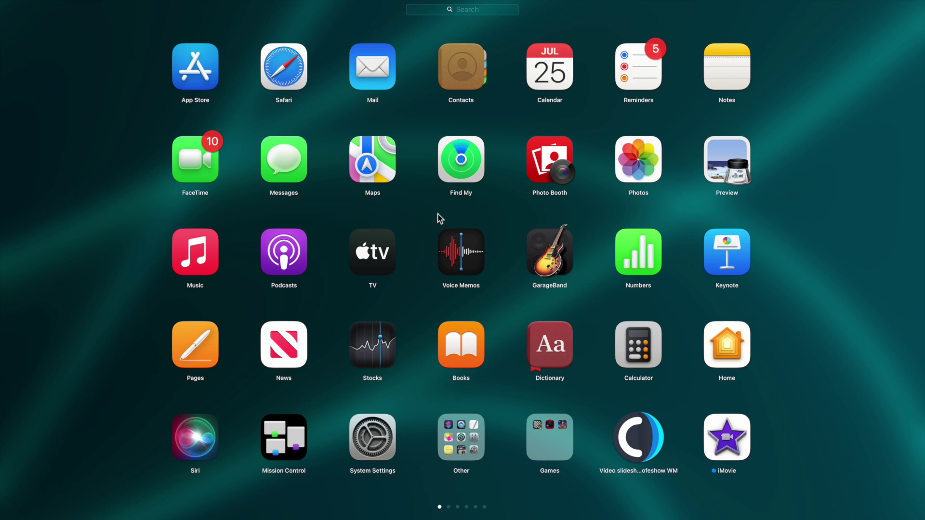
key(Escape)
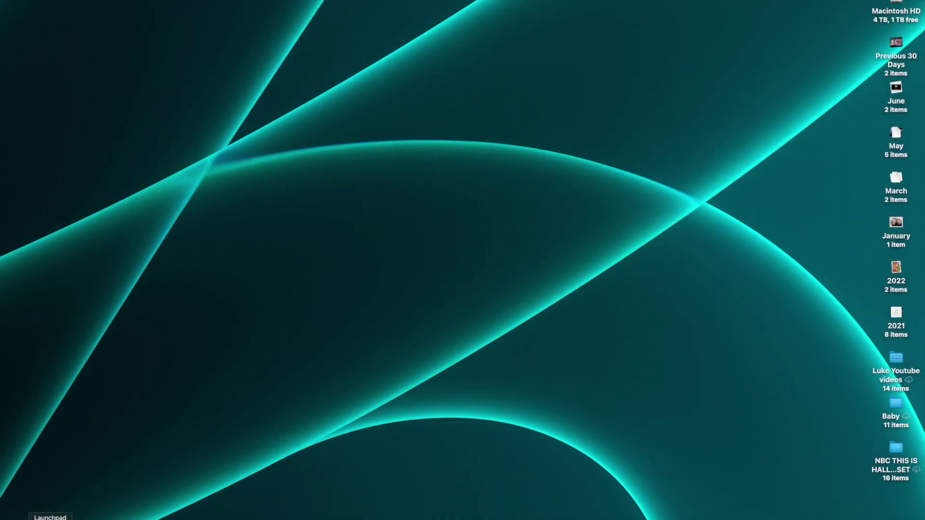
Search Launchpad for "podc", add Podcasts to the Dock beside FaceTime, and remove it from the Dock again
click(50, 519)
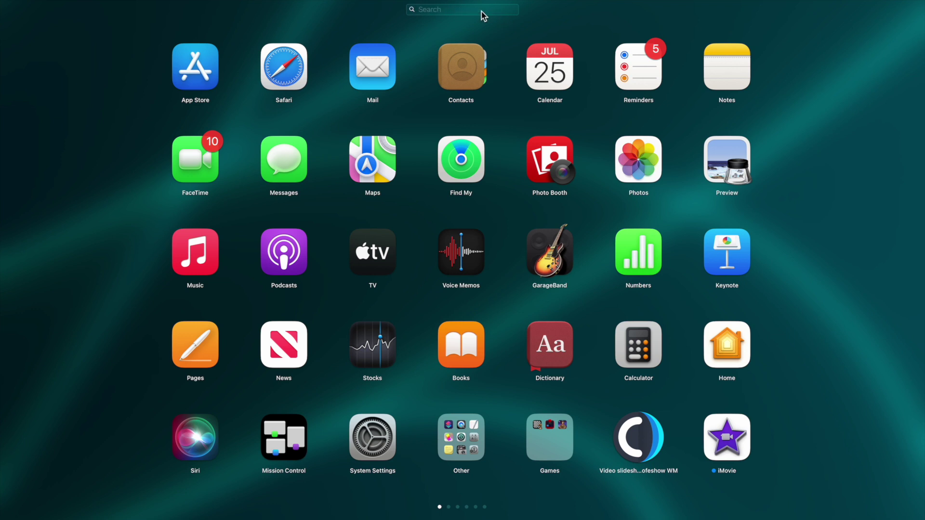
text(podc)
key(Return)
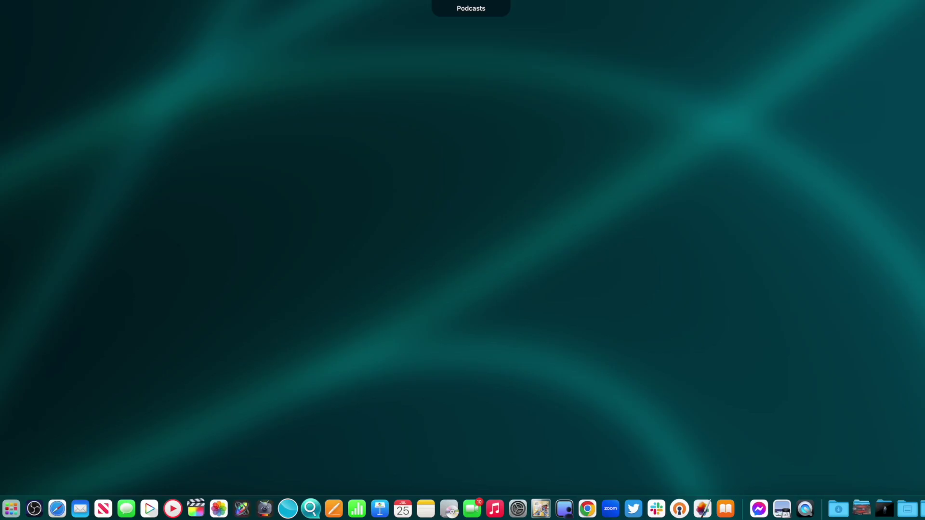
drag(478, 287, 460, 506)
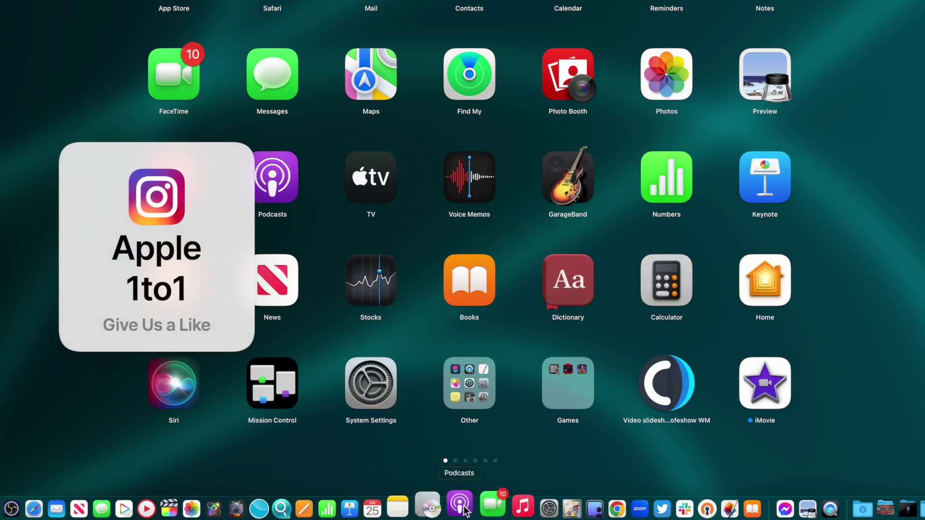
click(397, 474)
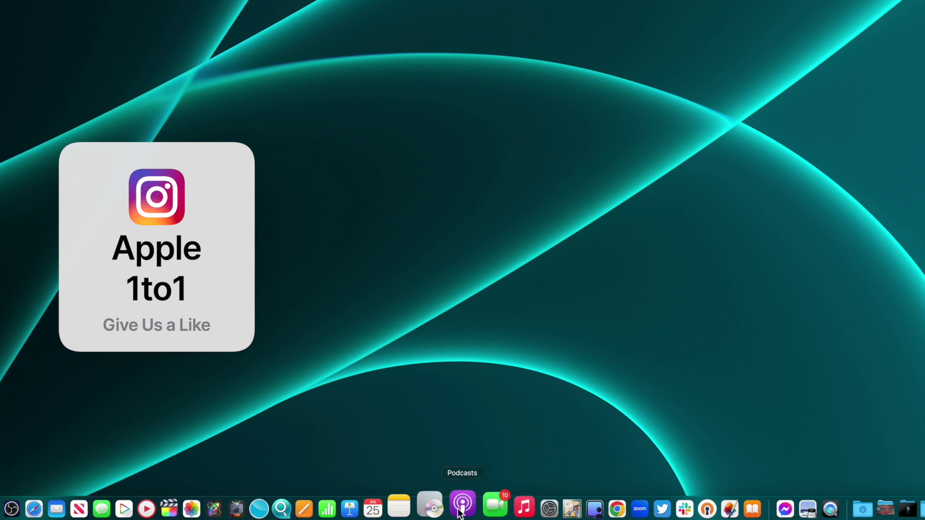
drag(468, 506, 838, 510)
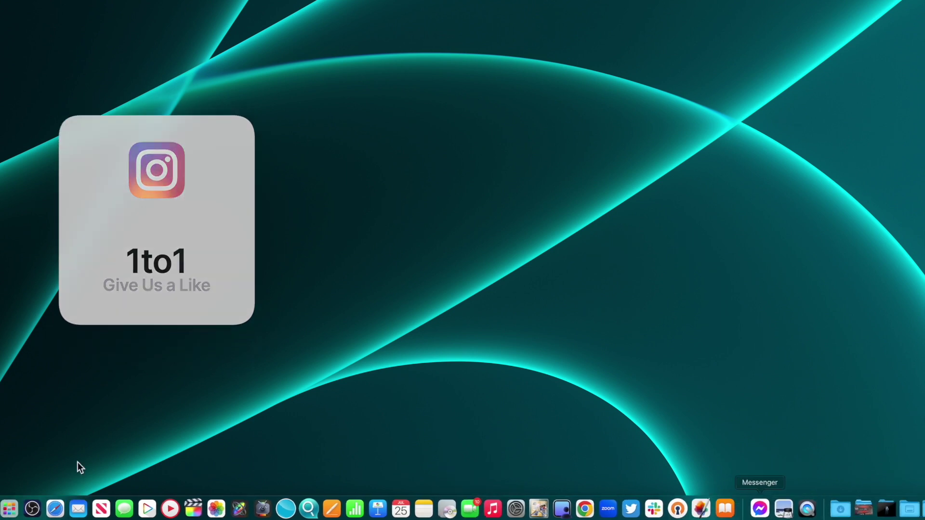
Reopen Launchpad, look through its application pages, and find Mail
click(10, 506)
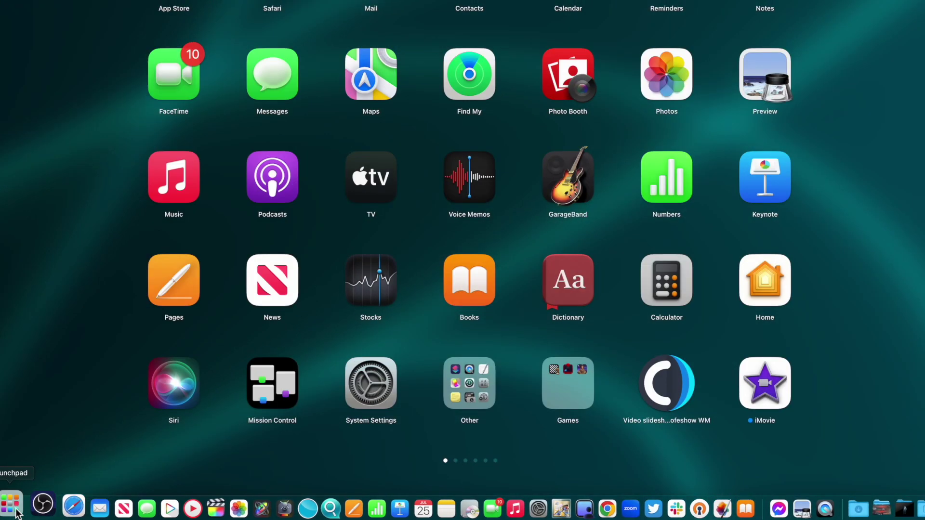
click(10, 506)
click(11, 506)
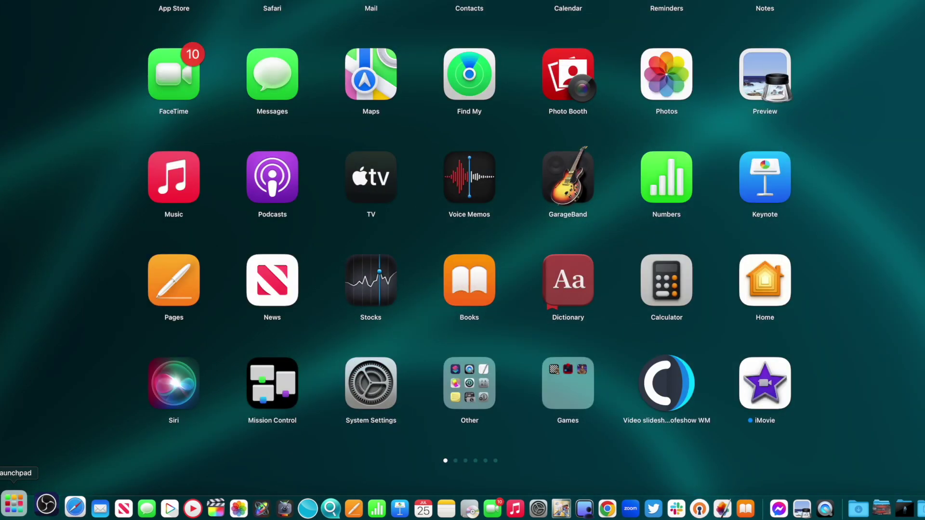
scroll(462, 260, right, 5)
scroll(463, 240, left, 10)
click(14, 504)
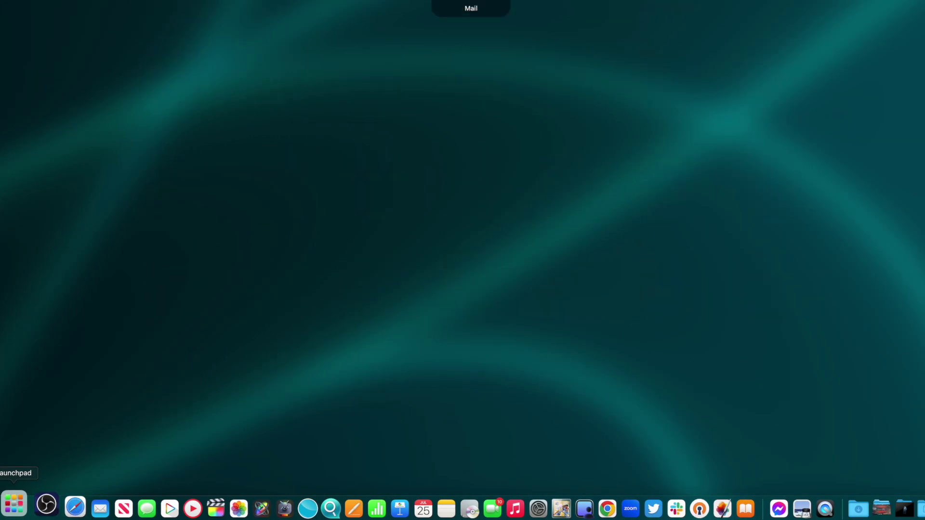
click(14, 504)
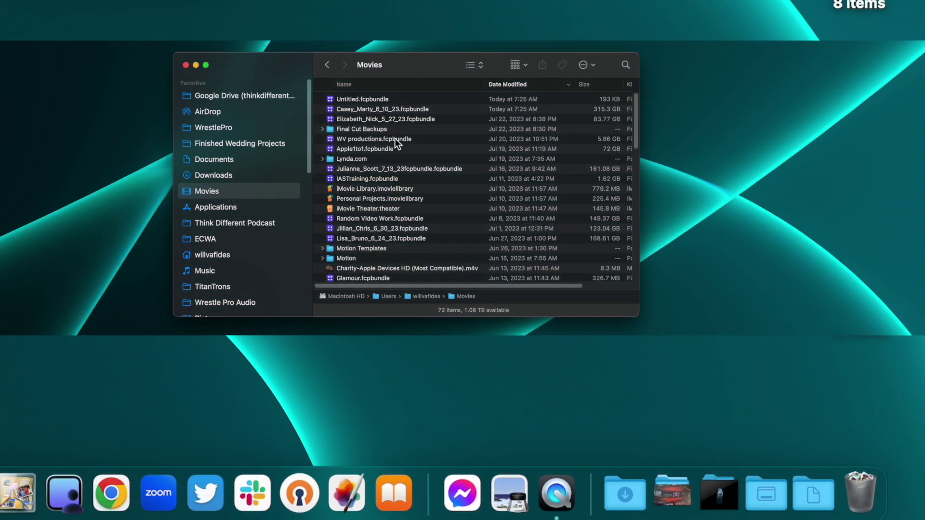
Add the Final Cut library dated 6_10_23 from the Movies folder to the Dock, beside the Downloads folder
scroll(394, 138, down, 3)
scroll(394, 135, up, 3)
click(386, 120)
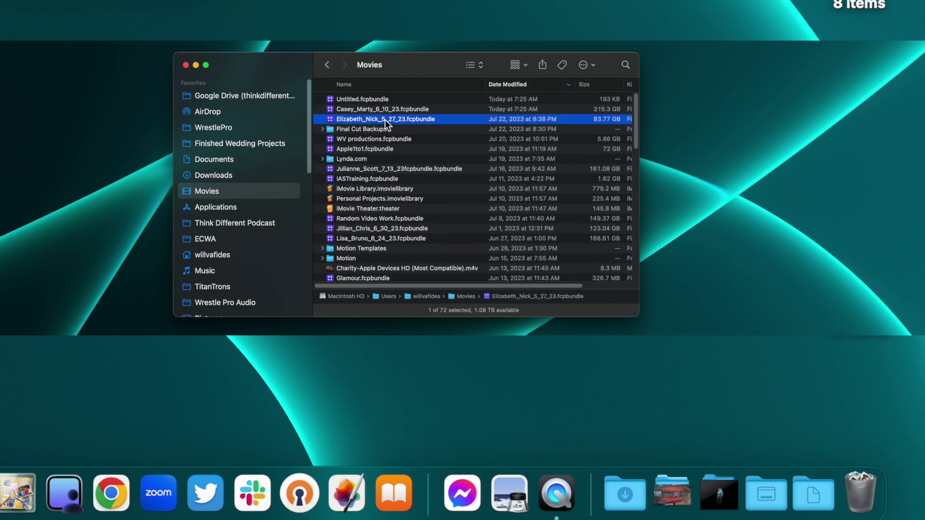
drag(366, 112, 593, 506)
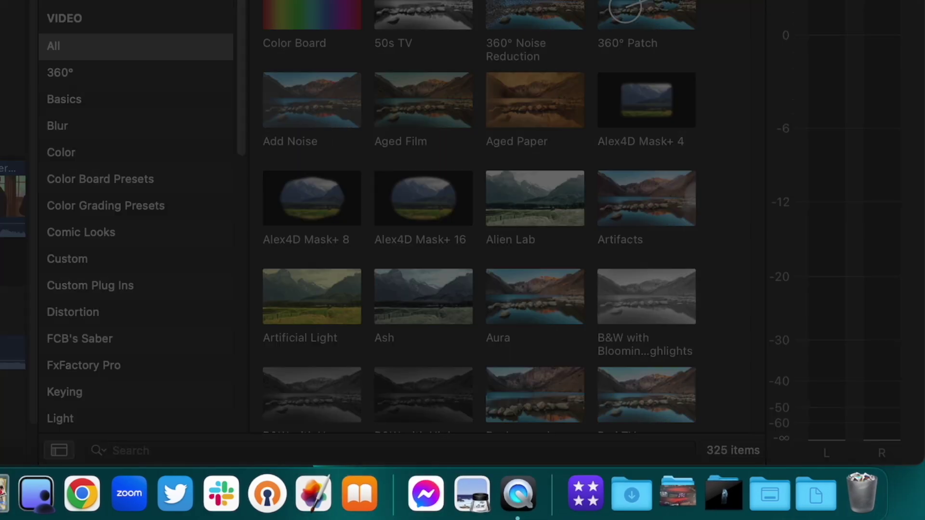
Remove the Final Cut library shortcut from the Dock and hide the Final Cut Pro window
drag(587, 495, 860, 497)
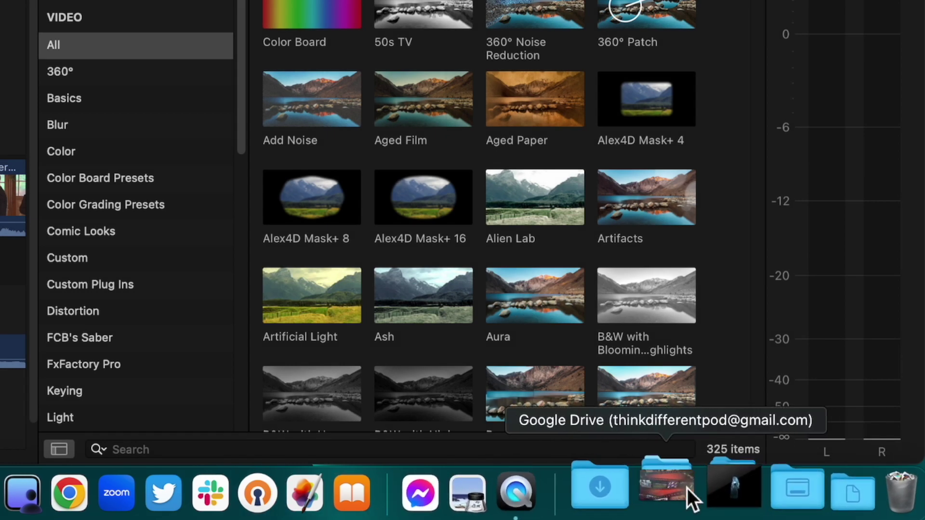
key(super+h)
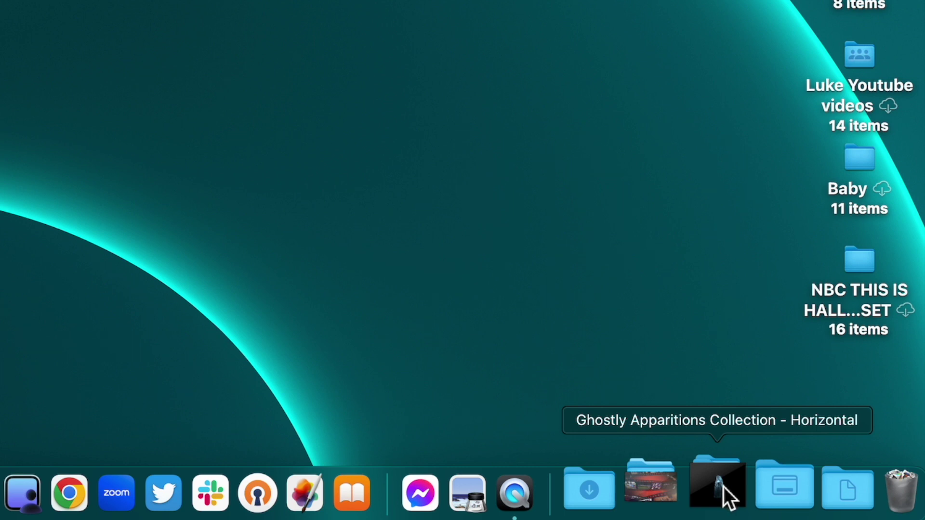
Review the sorting, display and content view options of the Ghostly Apparitions Collection - Horizontal and Downloads folders in the Dock
right_click(723, 486)
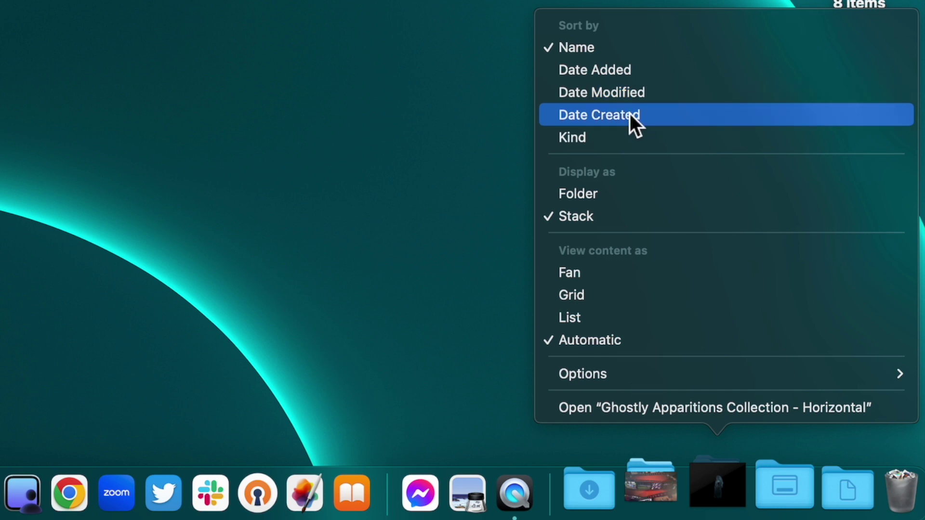
click(473, 246)
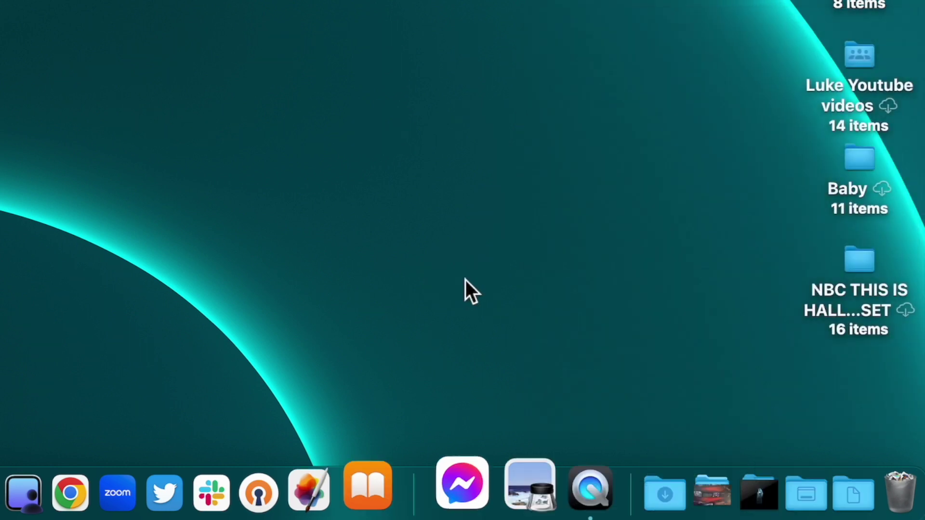
right_click(628, 506)
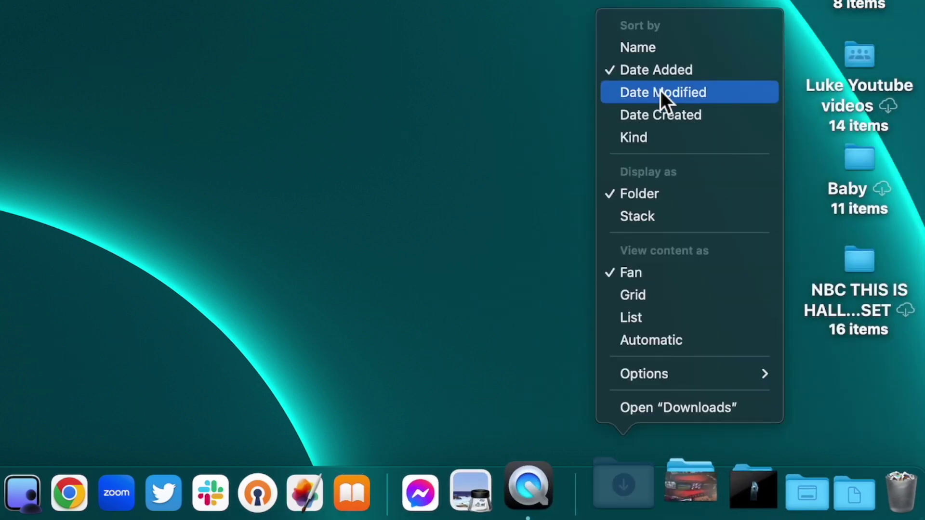
click(475, 196)
Move the social media recap MOV file from the Downloads fan to the Trash, check the fan again and close it
click(629, 467)
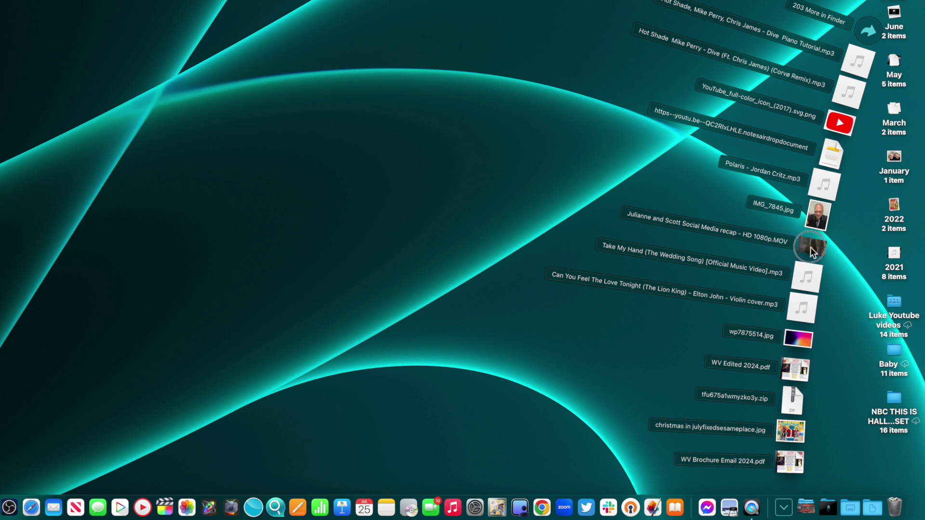
drag(811, 247, 896, 505)
click(764, 508)
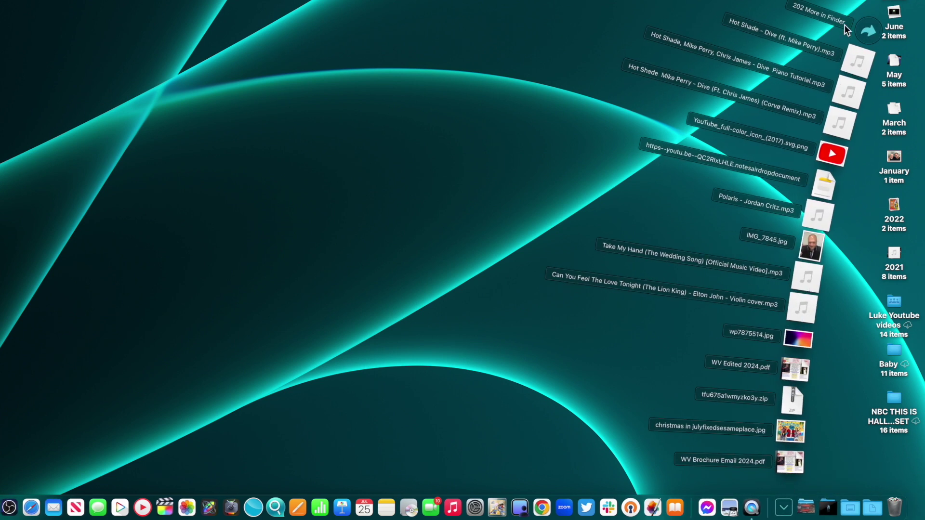
click(785, 509)
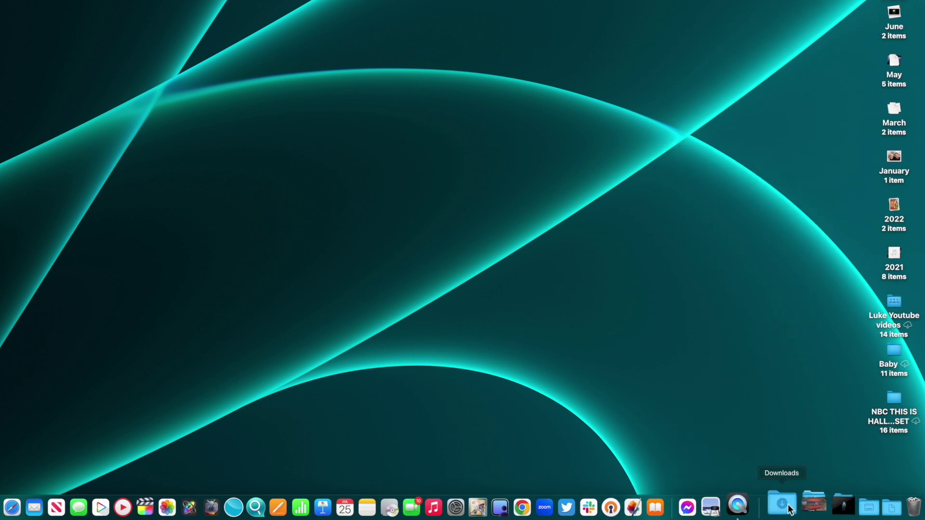
Set the Downloads folder in the Dock to view its content as Grid, and open it to check the layout
right_click(789, 504)
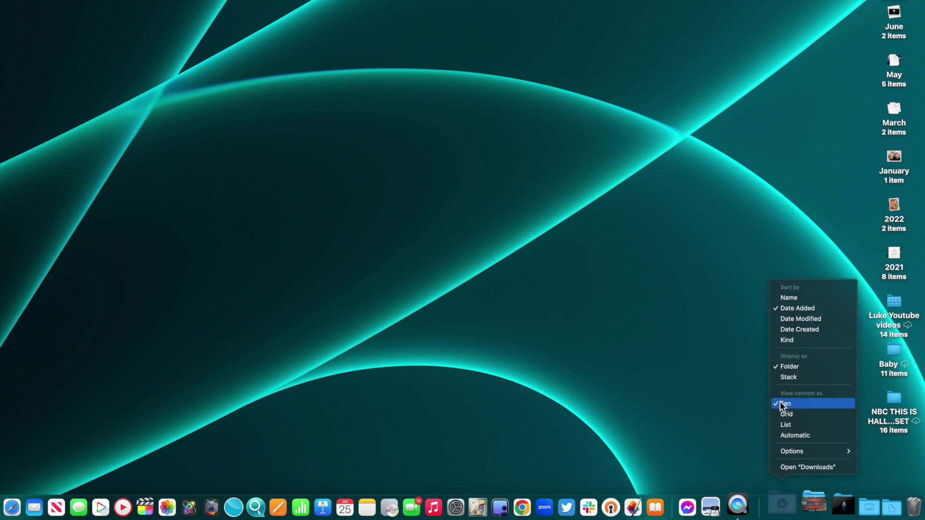
click(803, 414)
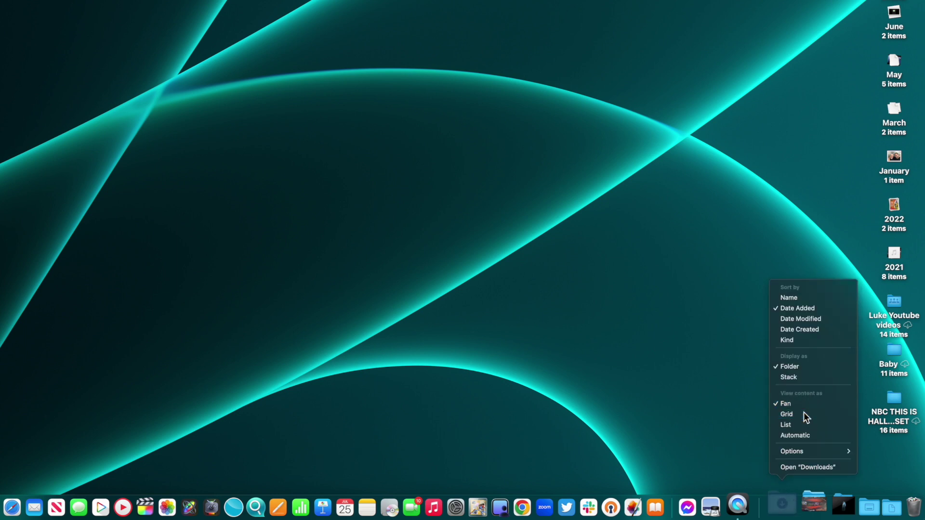
click(784, 512)
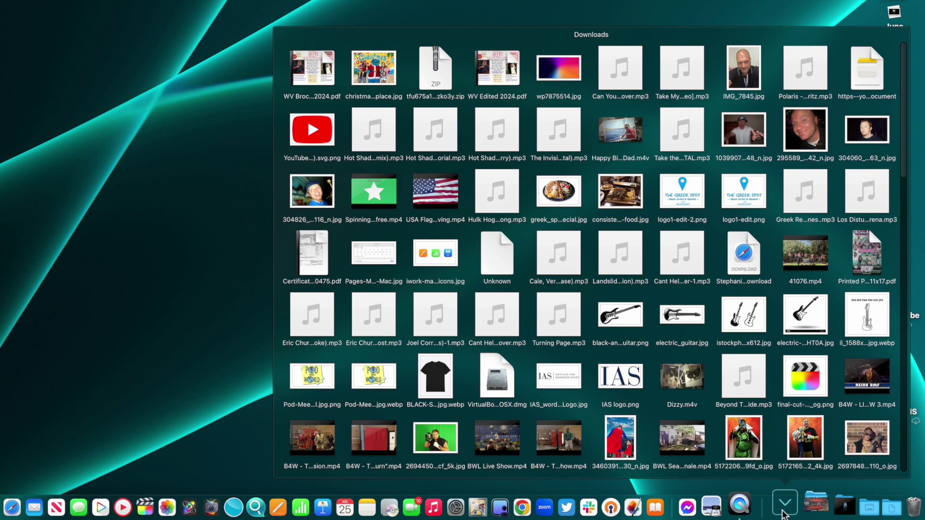
click(783, 513)
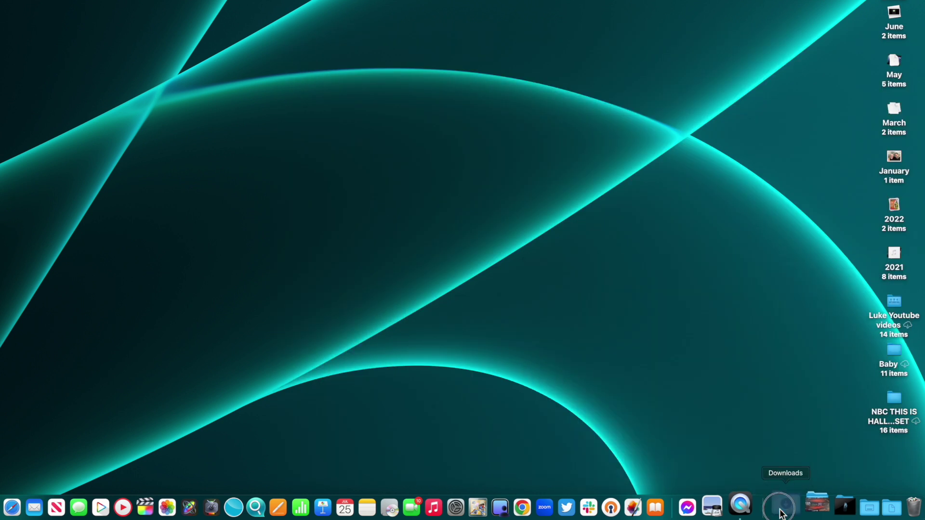
click(783, 511)
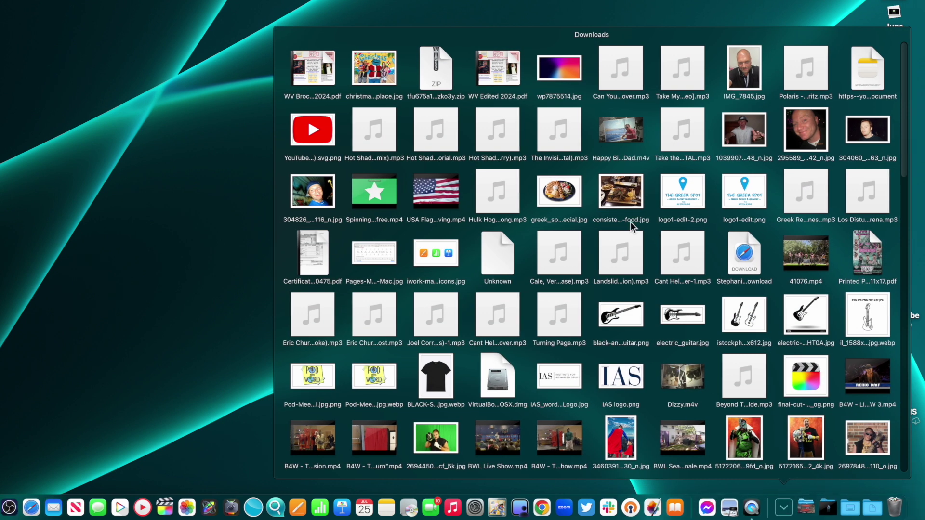
click(784, 511)
Set the Downloads folder in the Dock to view its content as List, and look through the listed files
right_click(785, 507)
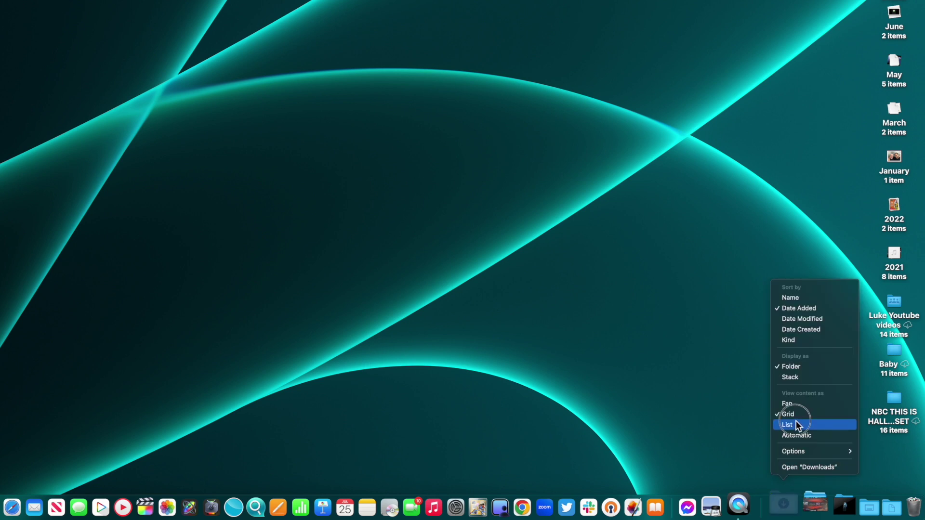
click(796, 424)
click(784, 512)
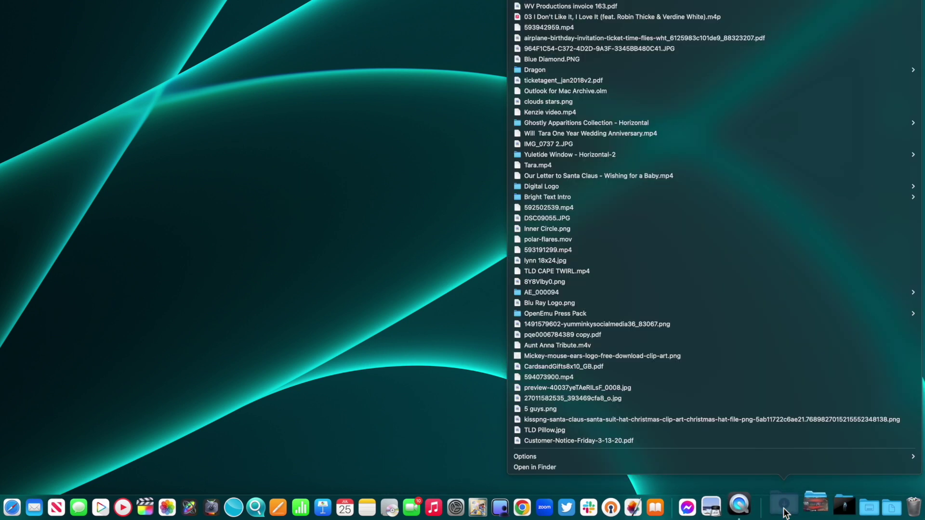
scroll(730, 217, up, 15)
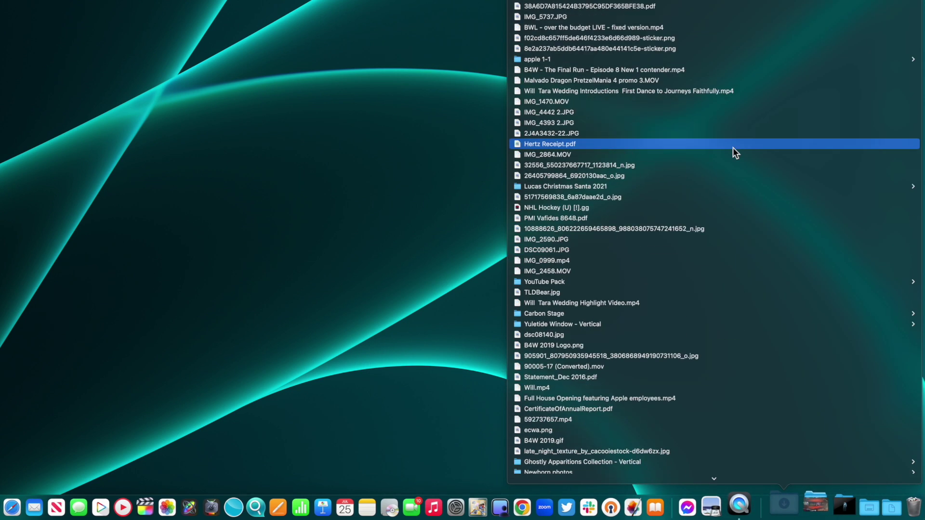
scroll(732, 148, down, 15)
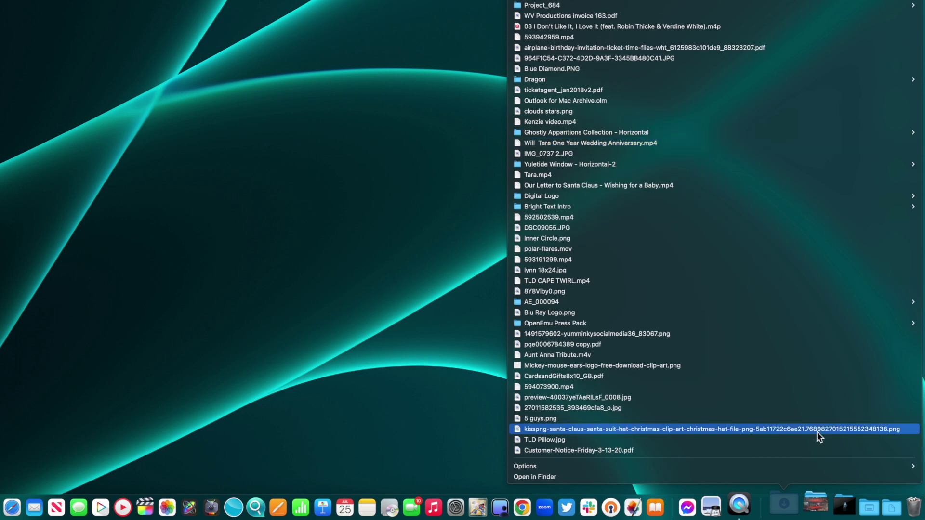
mouse_move(800, 467)
Set the Downloads folder's content view to Automatic, open it to check the layout, and close it
right_click(784, 510)
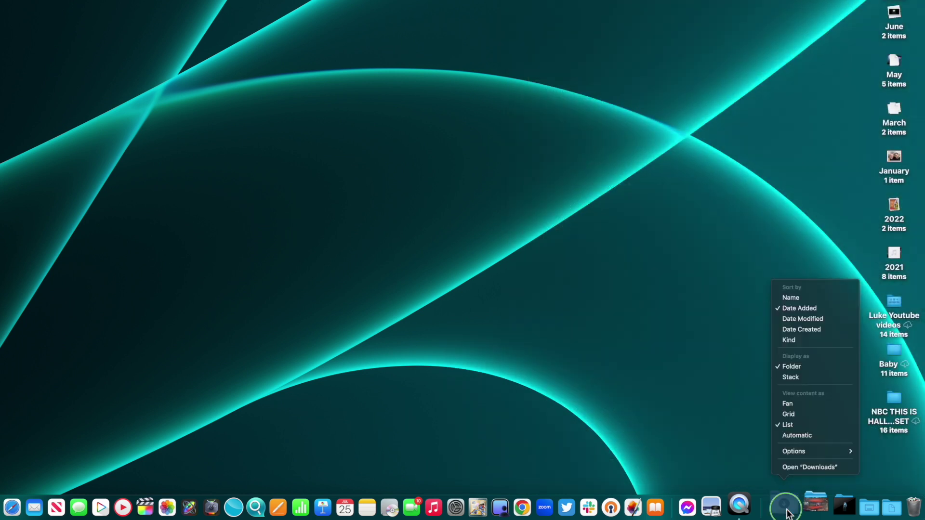
click(797, 435)
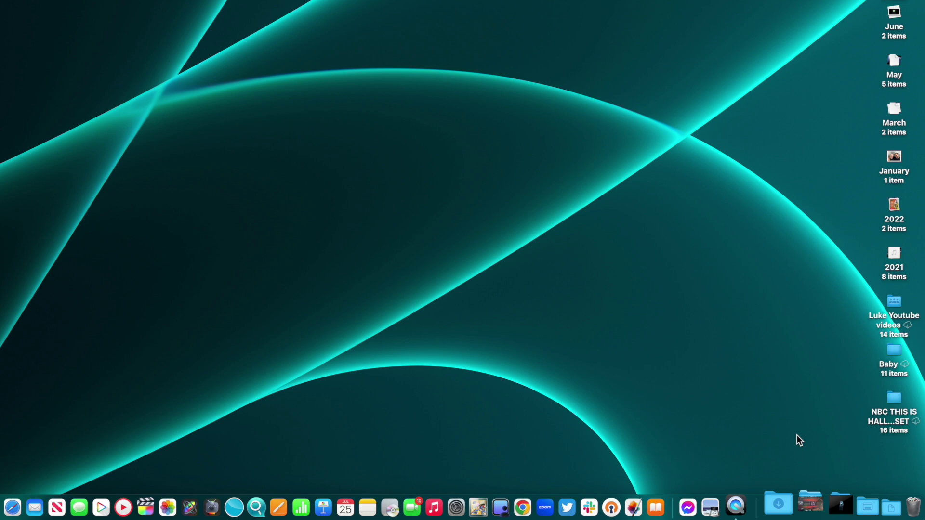
click(784, 505)
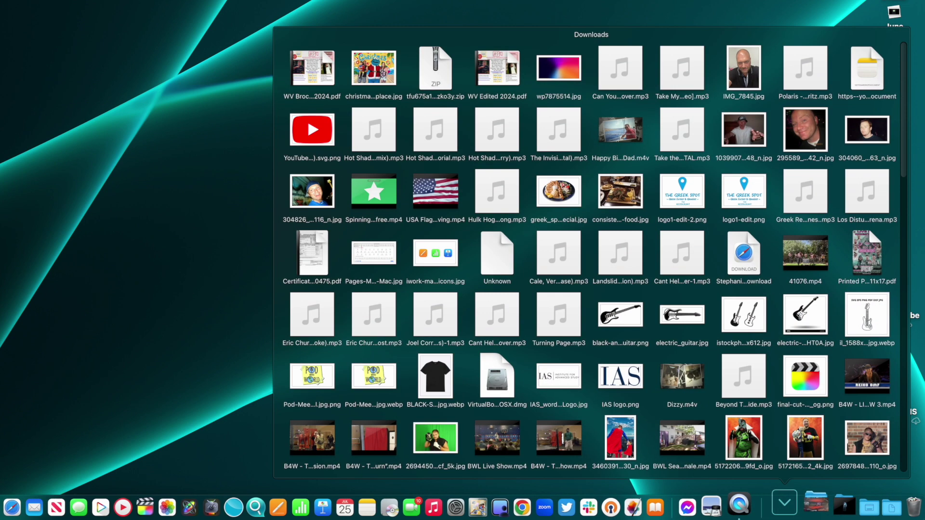
click(784, 506)
Set the Downloads folder's content view back to Fan and open it from the Dock
right_click(784, 507)
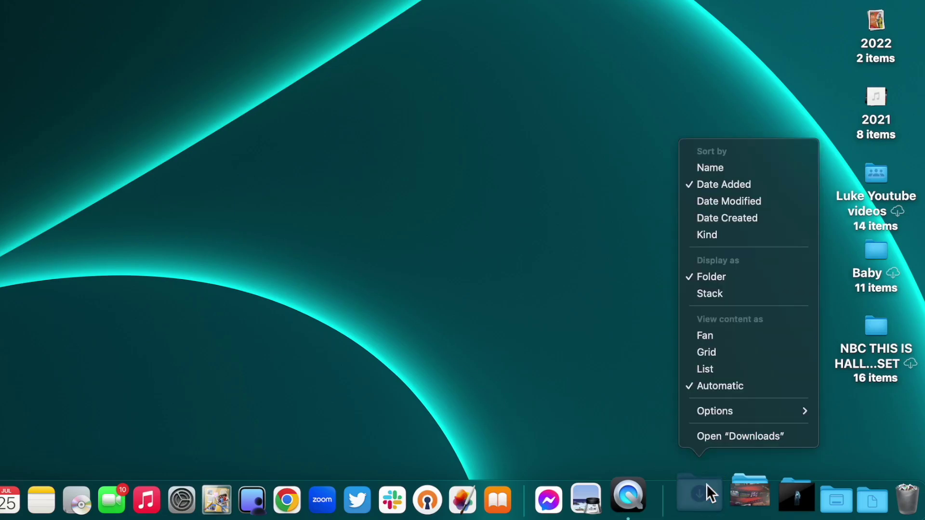
click(724, 332)
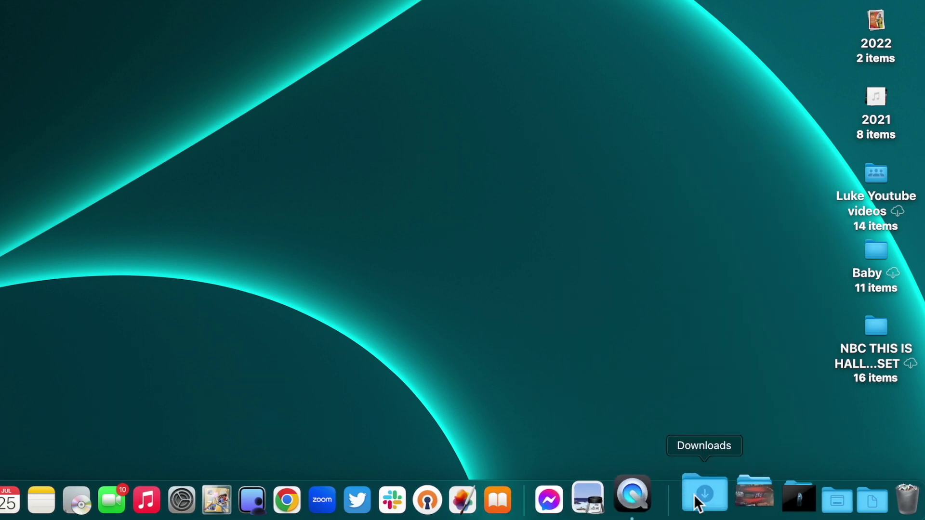
click(714, 486)
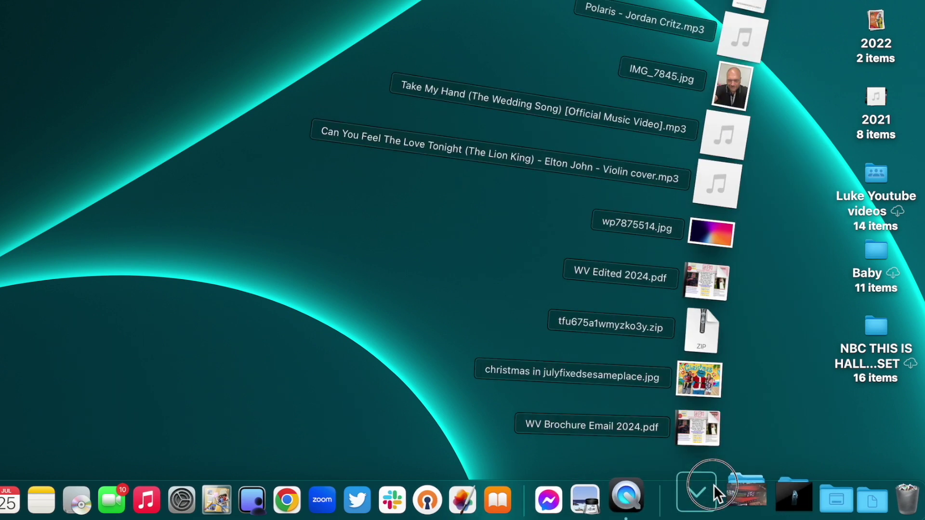
Display the Downloads folder in the Dock as a Stack, check its contents, and switch the display back to Folder
right_click(713, 485)
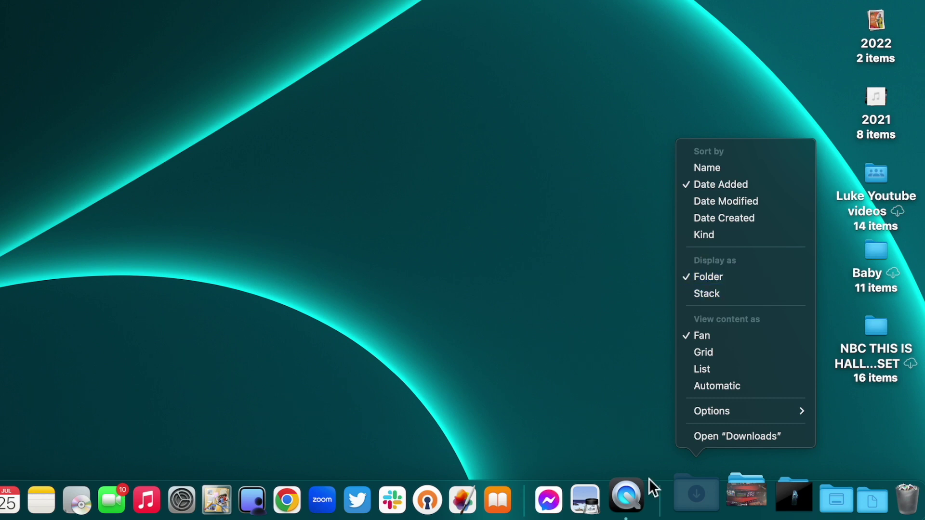
click(713, 293)
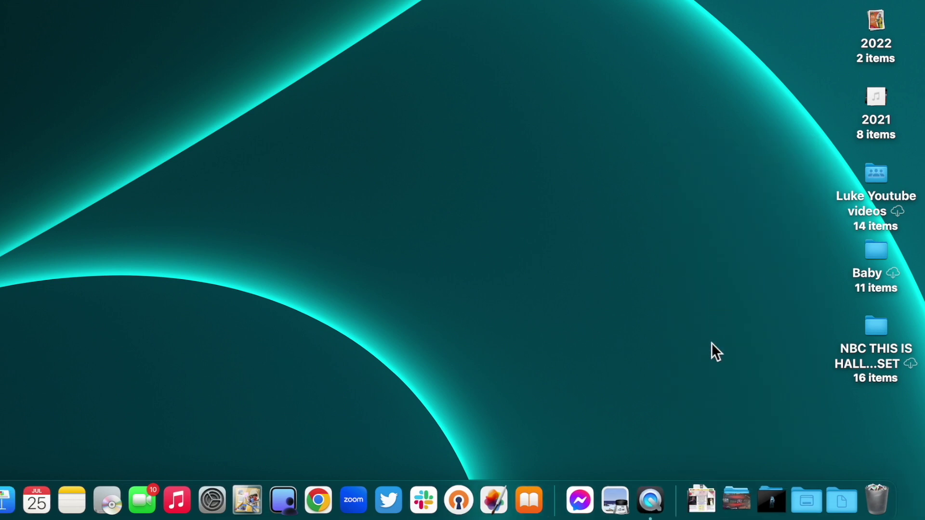
click(711, 491)
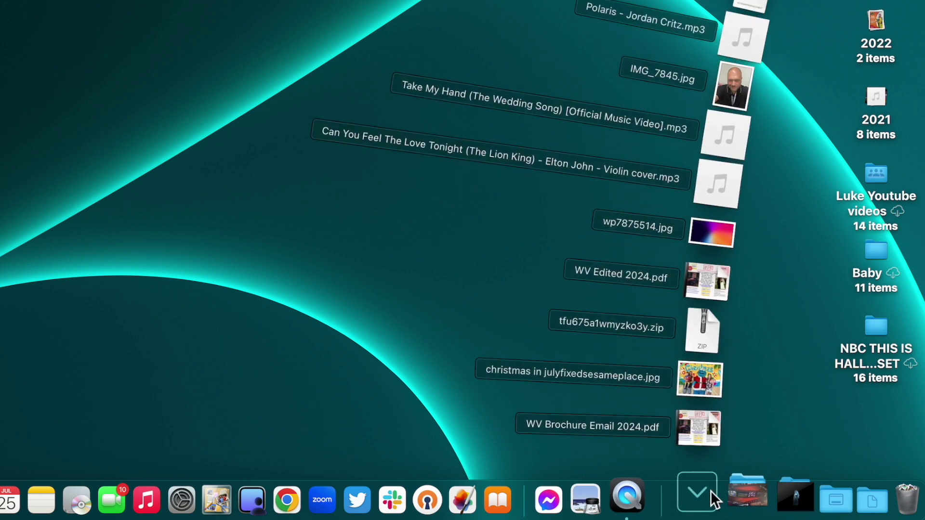
click(710, 491)
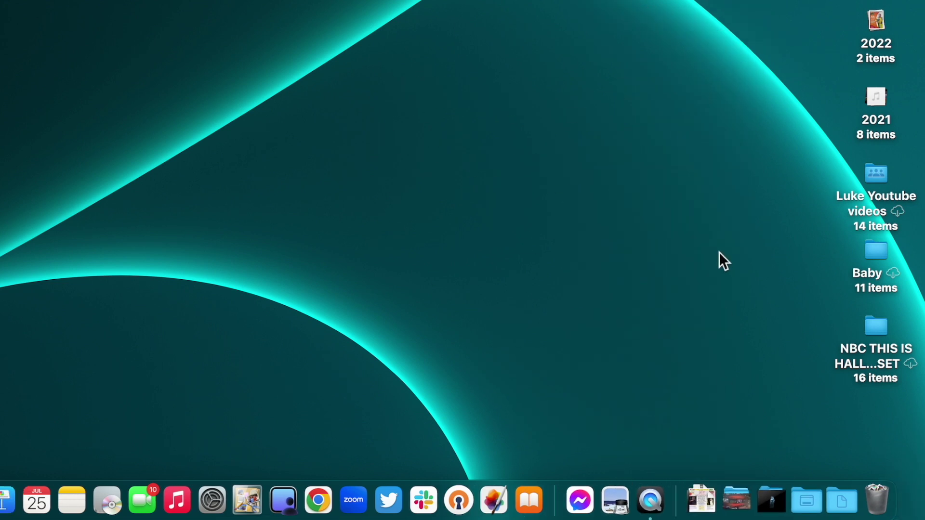
right_click(705, 487)
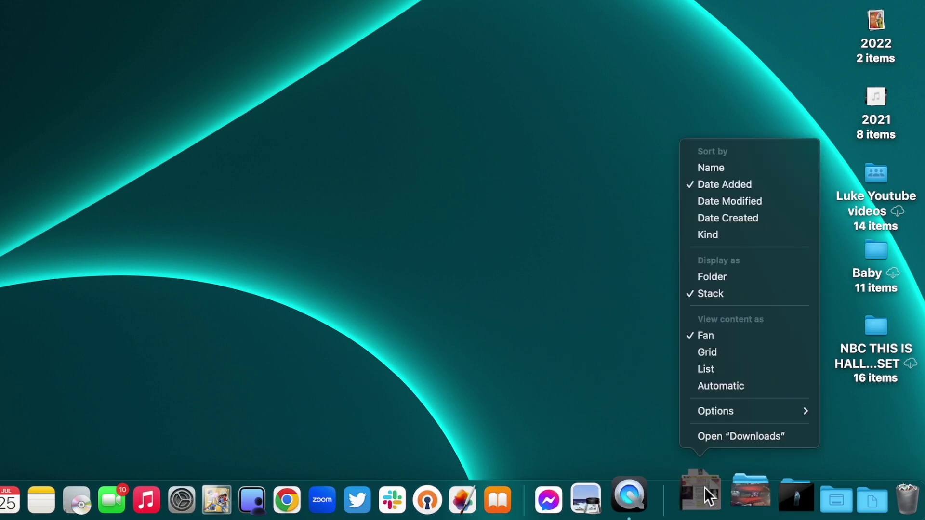
click(728, 275)
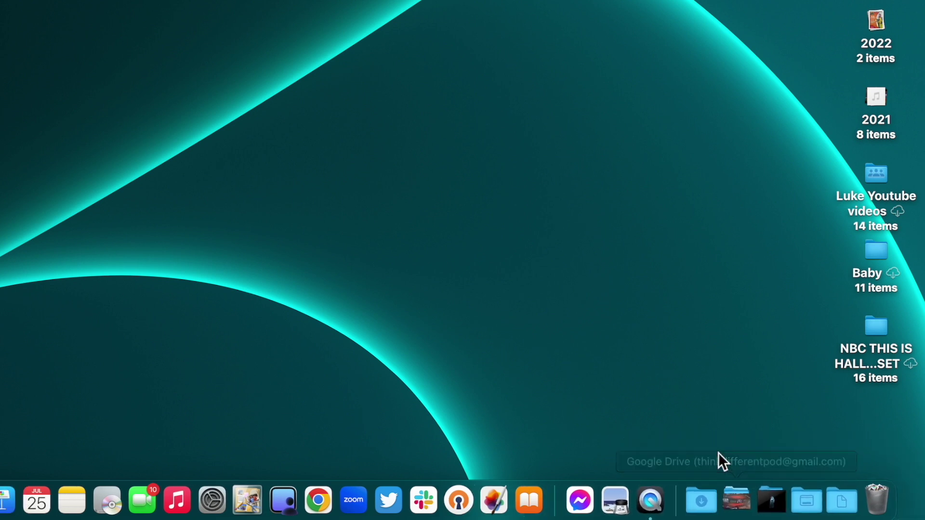
Rearrange the Dock folders so Documents sits just before Downloads and Desktop just after it
click(804, 498)
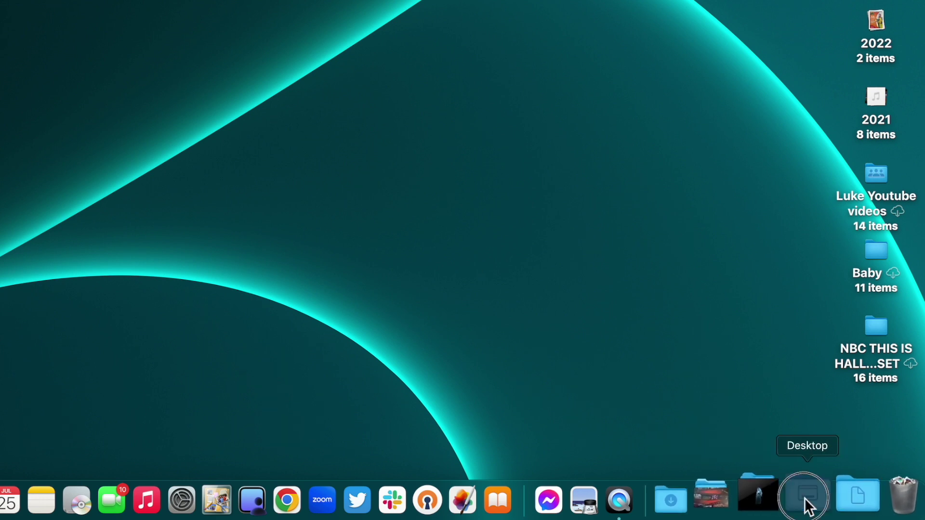
drag(804, 498, 728, 503)
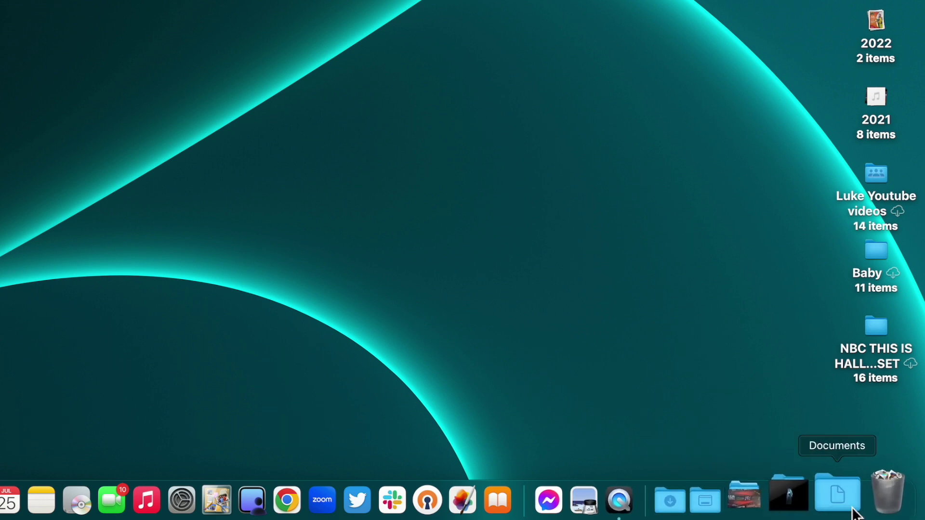
drag(853, 513, 708, 513)
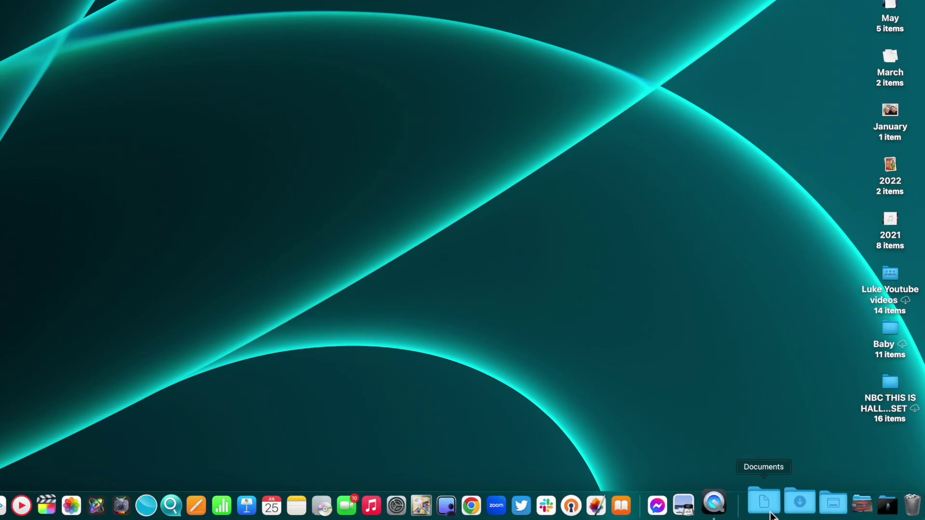
Review the Downloads folder's Dock options, open the folder in a Finder window, and close that window
right_click(790, 512)
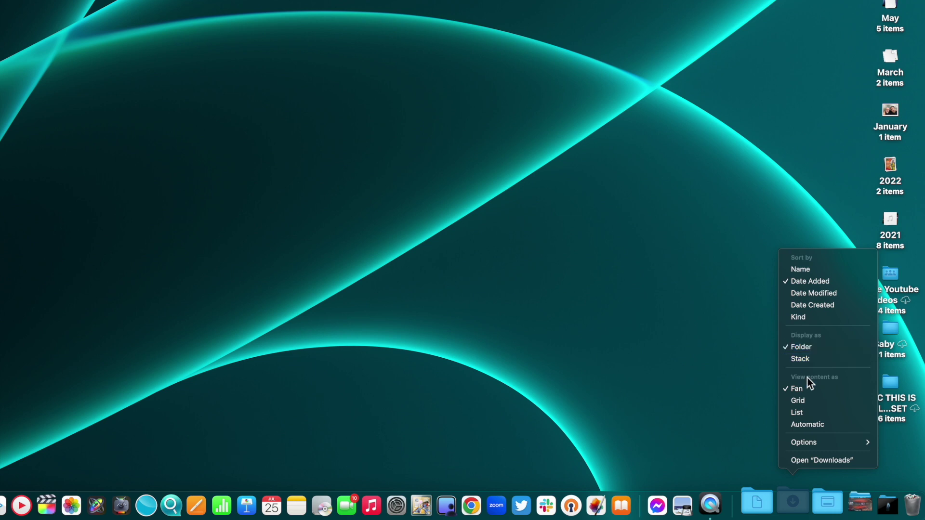
mouse_move(808, 445)
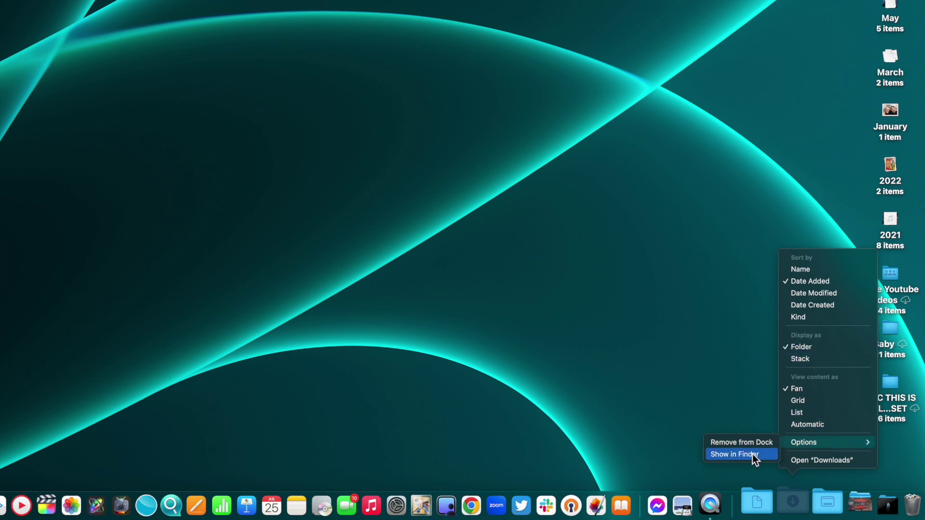
click(792, 502)
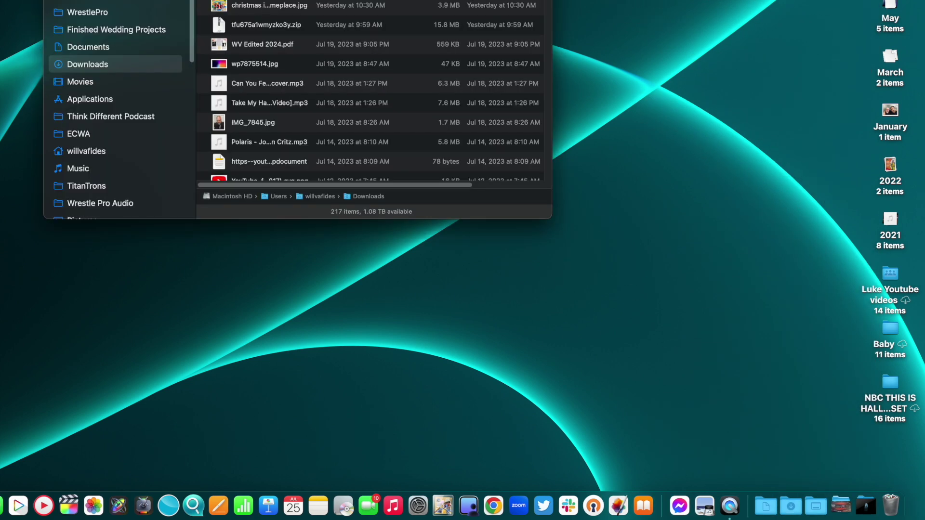
key(super+w)
Change the content view of the Downloads folder in the Dock from Fan to Grid
right_click(791, 503)
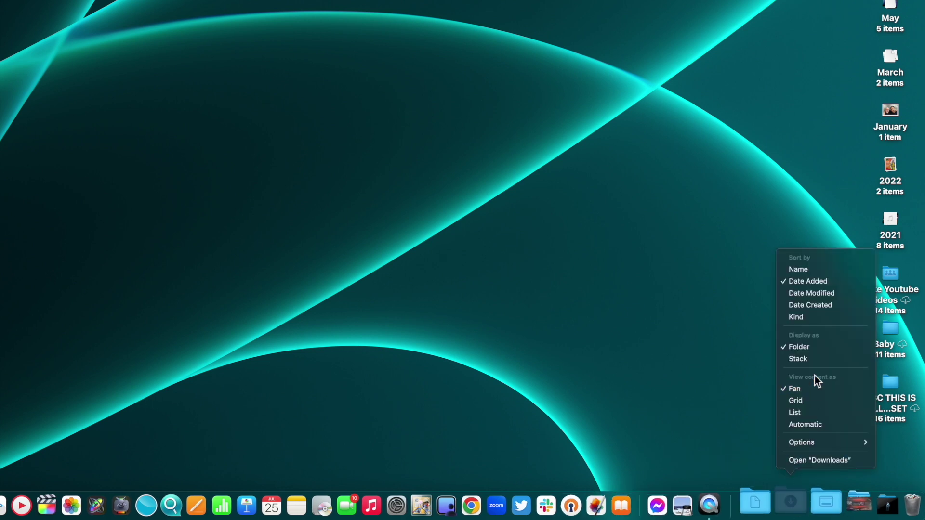
click(810, 401)
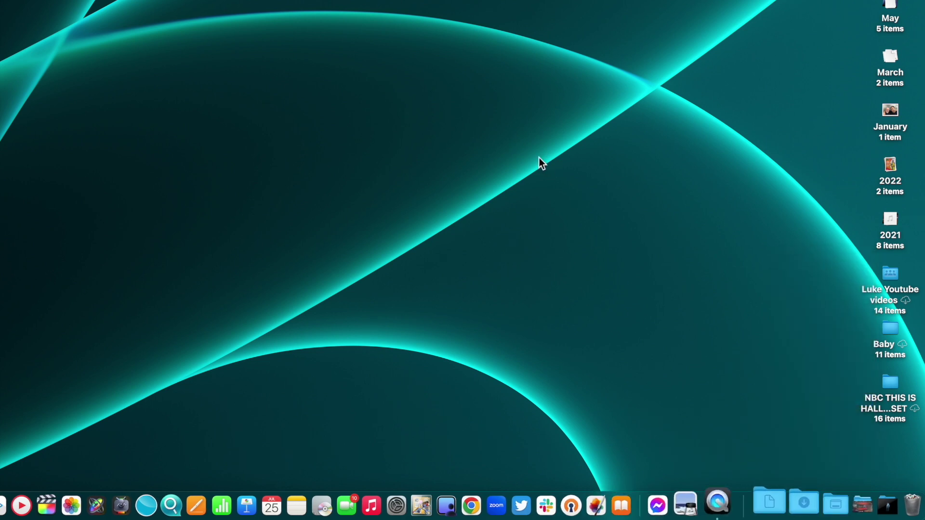
Open the Downloads folder in the Dock, browse its grid to the end and back, and close it
click(795, 502)
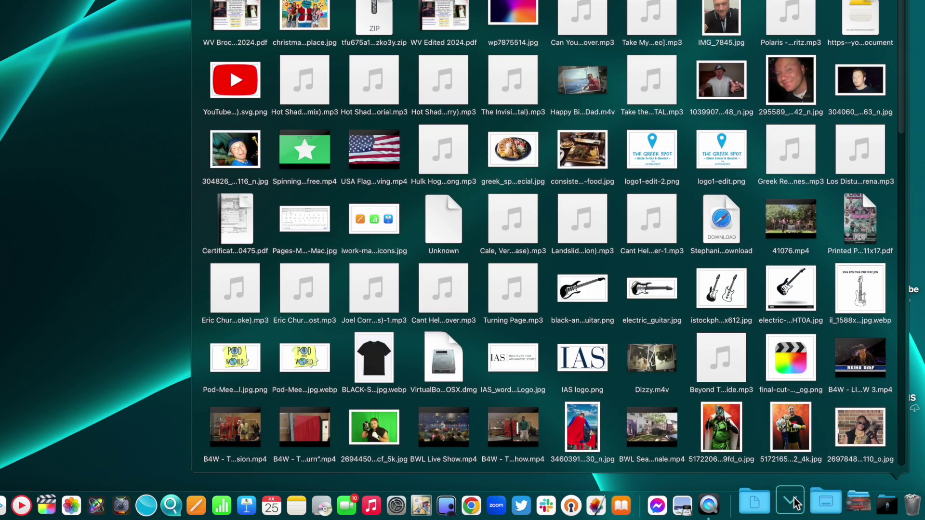
scroll(689, 256, down, 15)
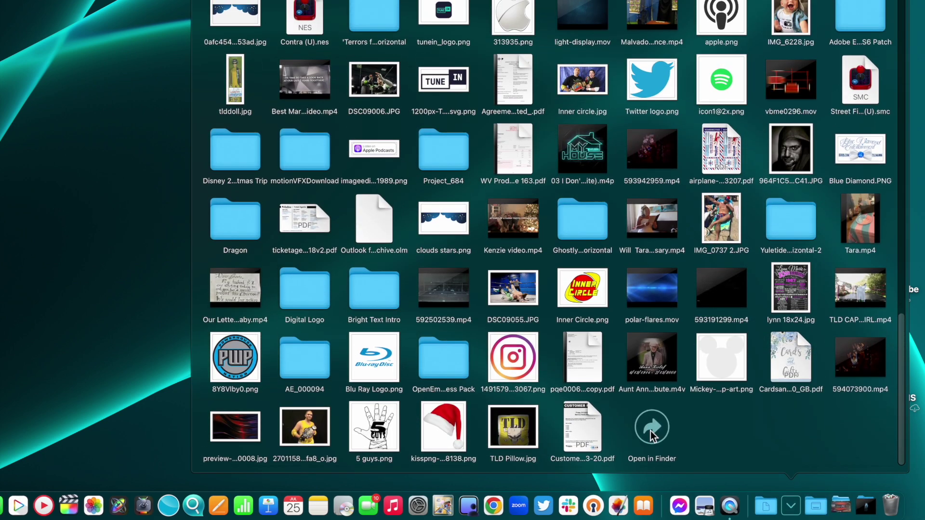
scroll(724, 420, up, 10)
scroll(724, 420, up, 5)
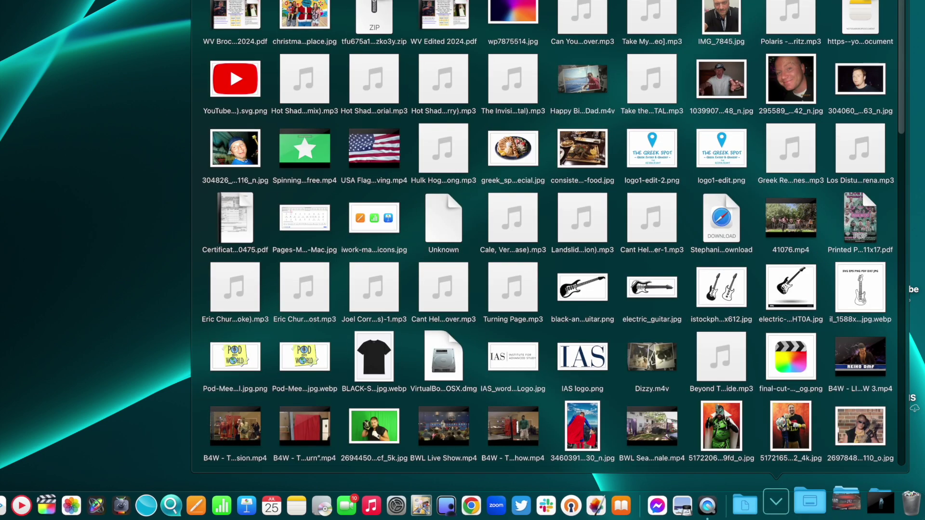
click(790, 506)
Change the Downloads folder's content view in the Dock to Fan and open the folder to check its layout
right_click(795, 508)
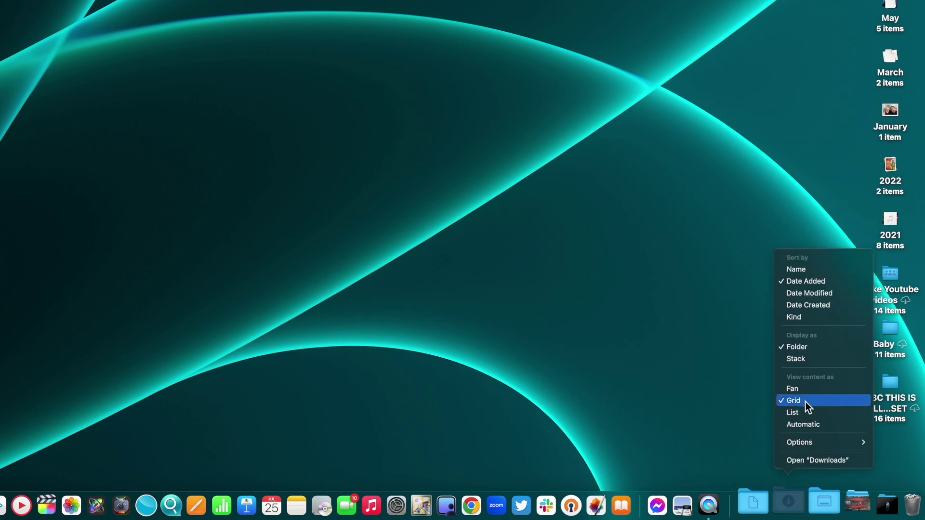
click(804, 388)
click(790, 502)
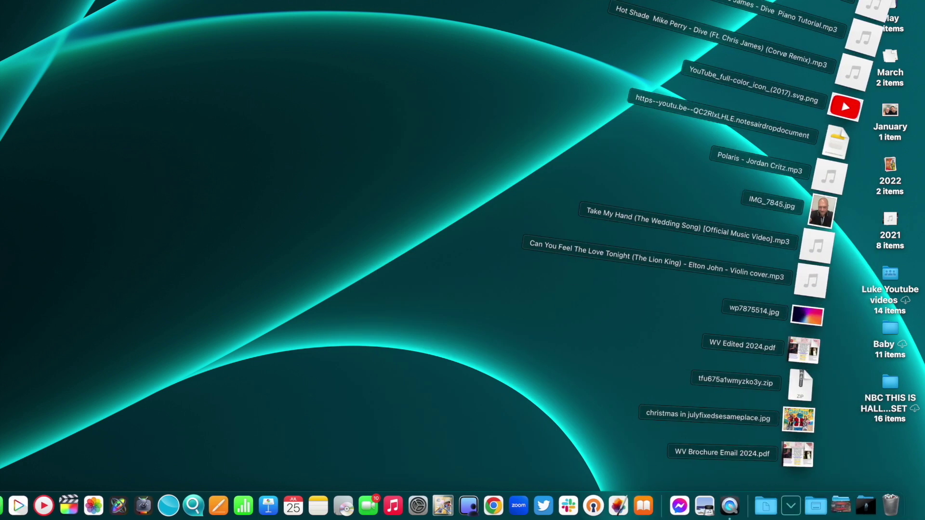
click(791, 505)
right_click(791, 505)
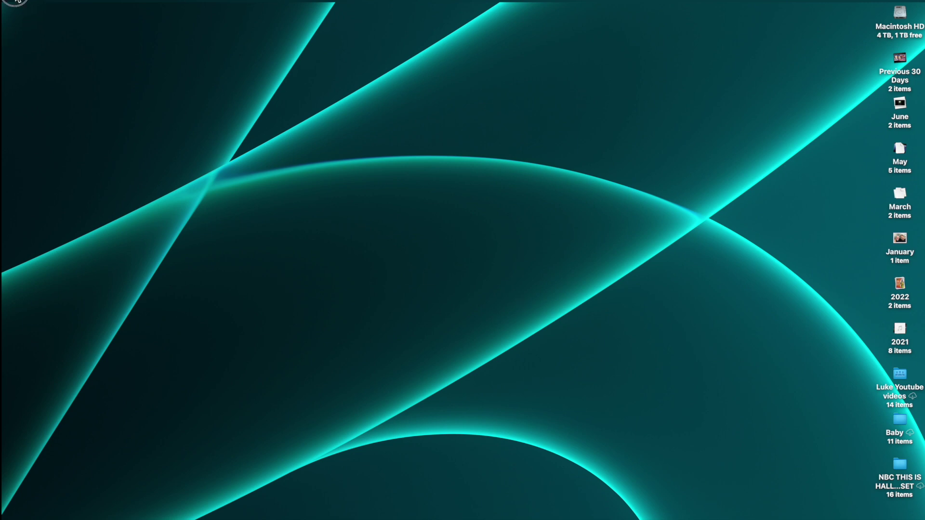
Open System Settings, search for "dock", and show the Desktop & Dock settings
click(18, 2)
click(25, 25)
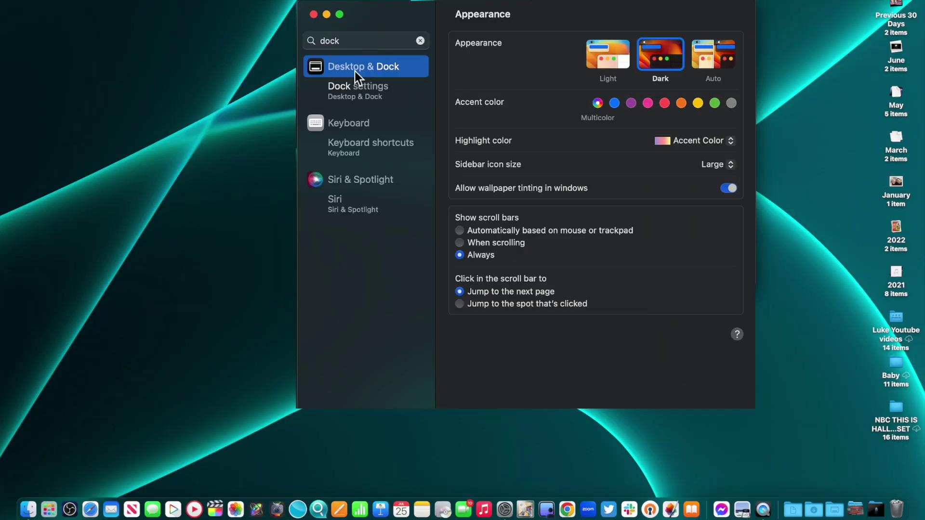
click(354, 71)
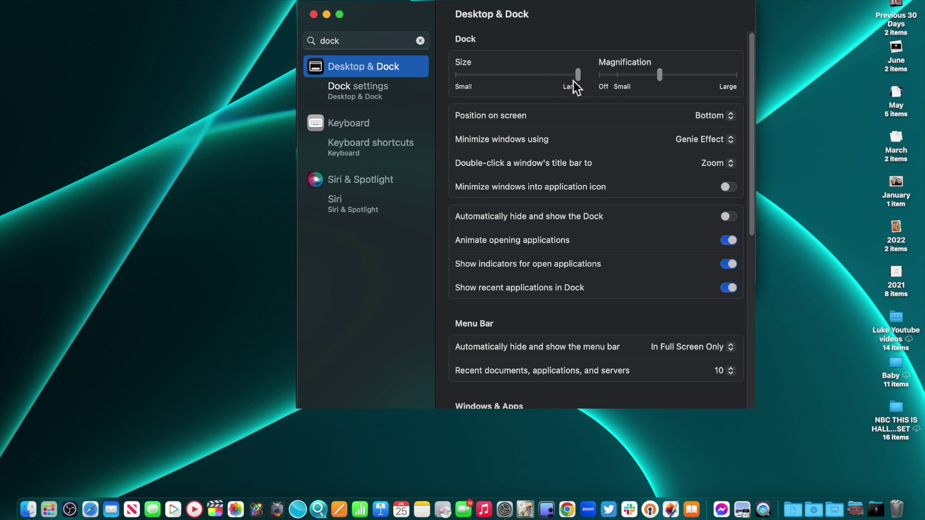
Try the smallest Dock size, restore the largest size, and set the magnification to about the middle of its range
drag(572, 85, 461, 82)
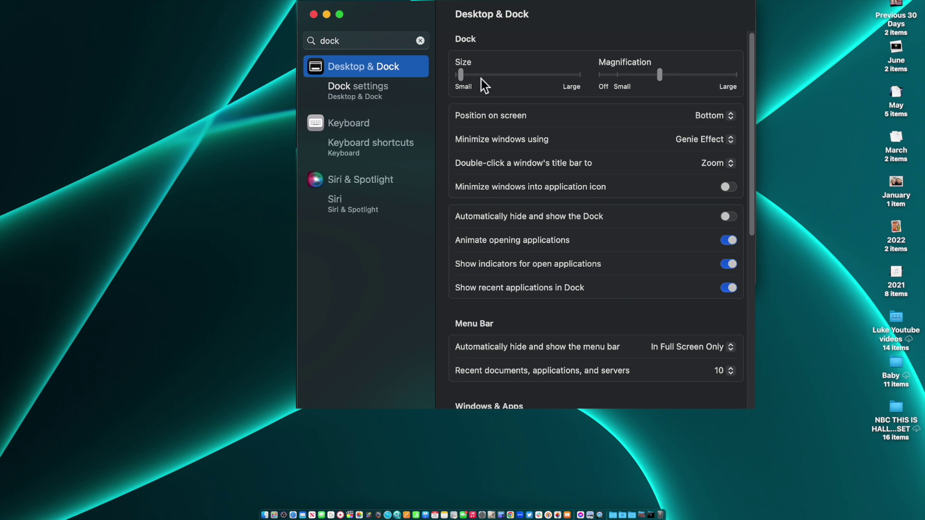
drag(461, 75, 600, 82)
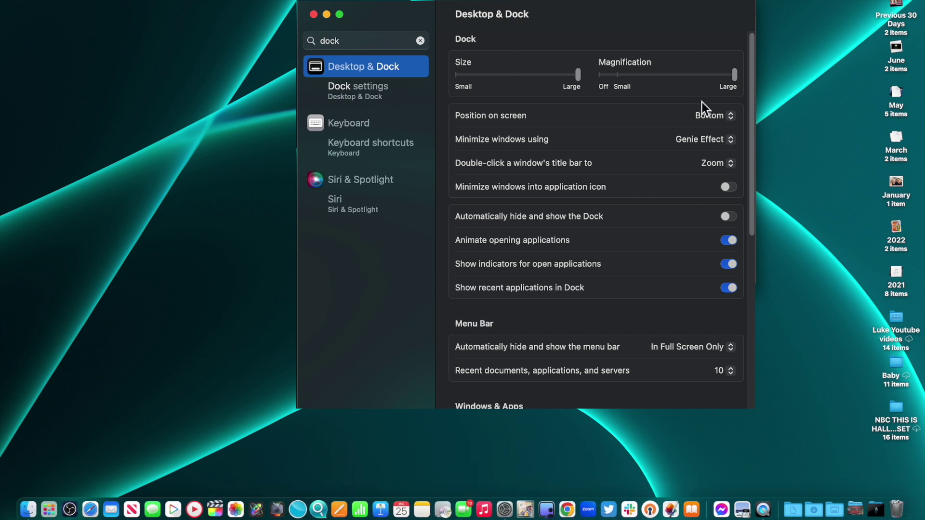
drag(631, 84, 622, 85)
Try the Dock's position on screen as Left, change it to Right, and return it to Left
click(730, 116)
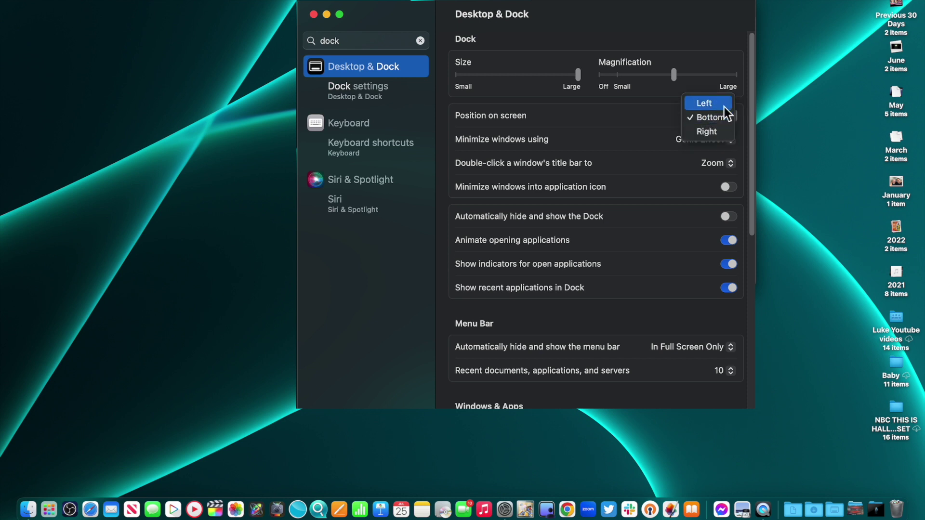
click(722, 104)
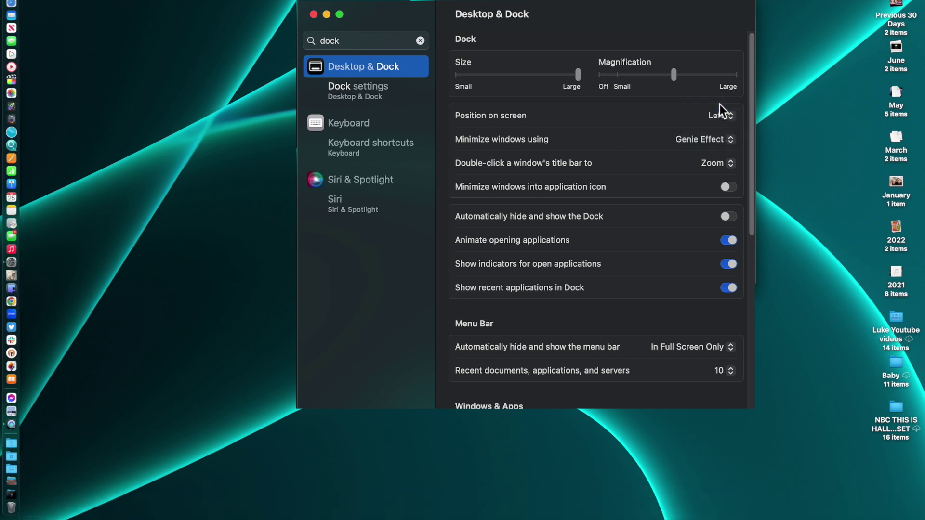
click(729, 118)
click(725, 146)
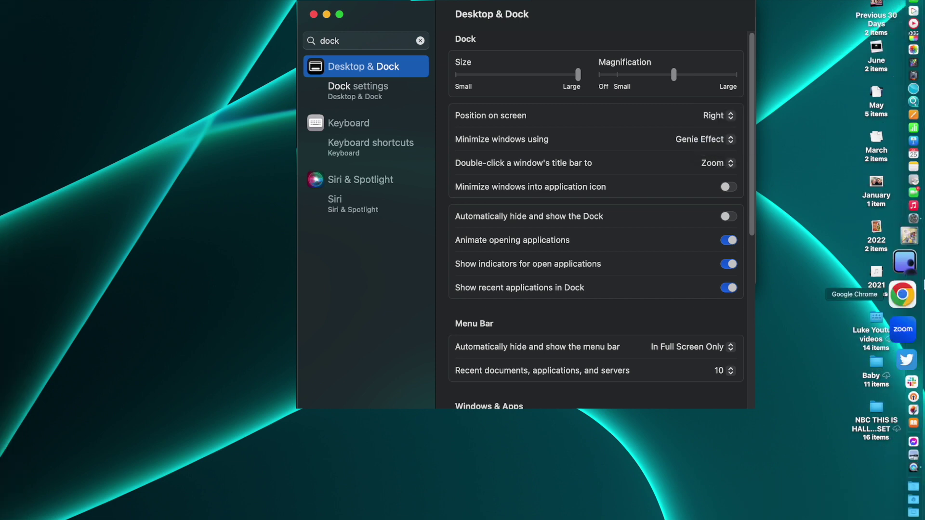
click(726, 118)
click(720, 91)
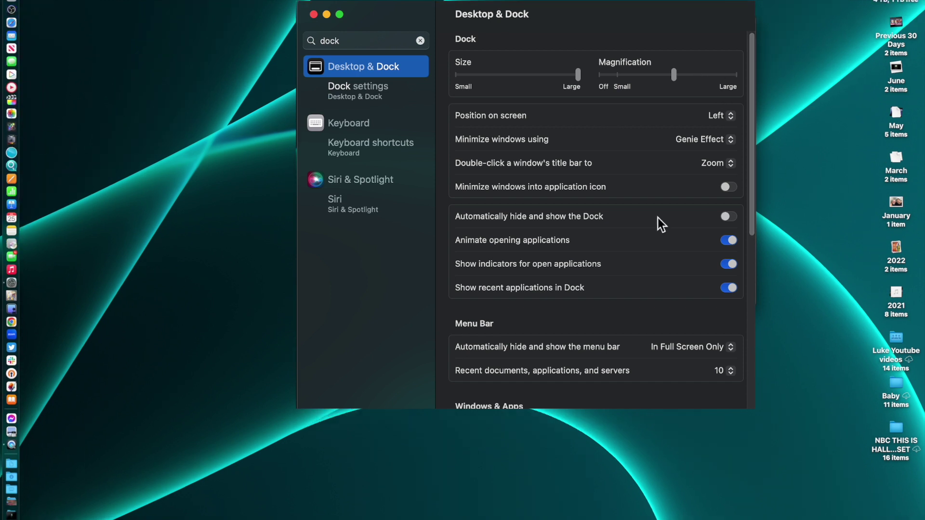
Turn automatic hiding and showing of the Dock on and back off
click(725, 217)
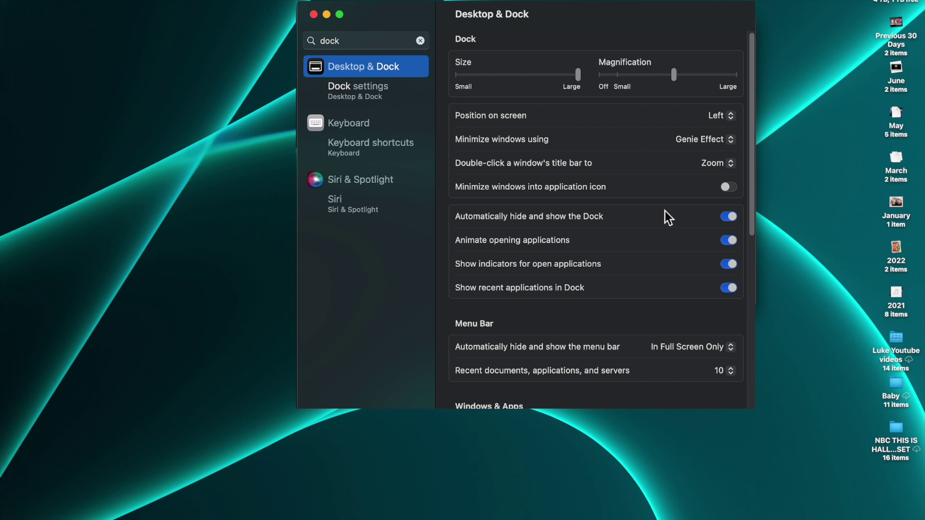
click(730, 218)
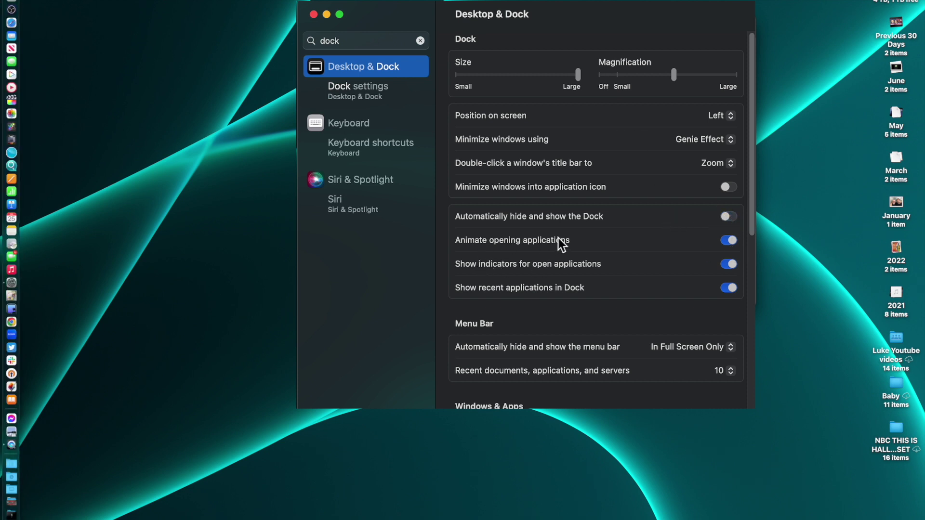
Launch Safari, and toggle the indicators for open applications and the recent applications in the Dock off and back on
click(21, 27)
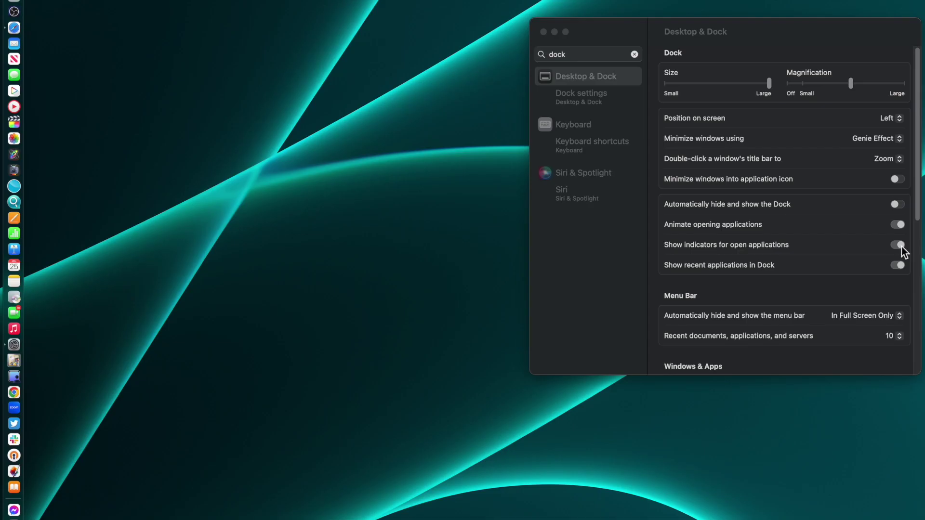
click(901, 247)
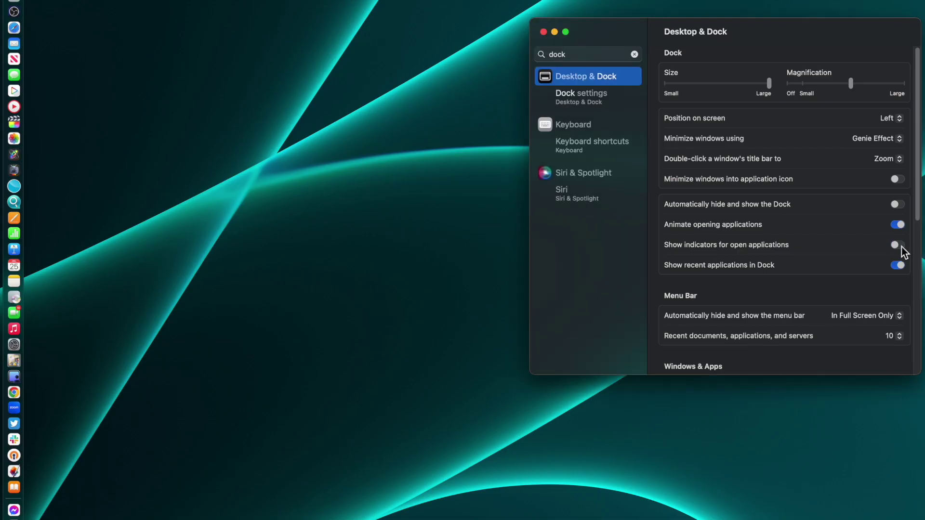
click(898, 246)
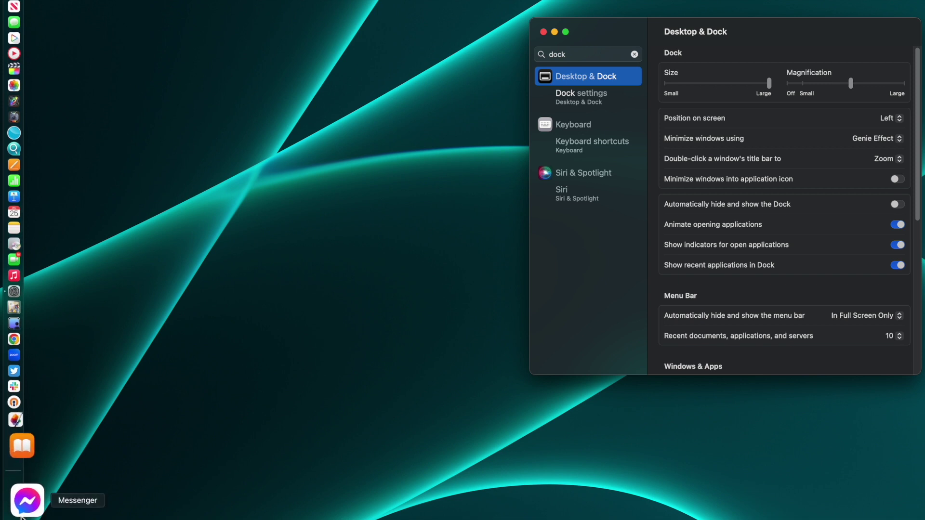
click(898, 264)
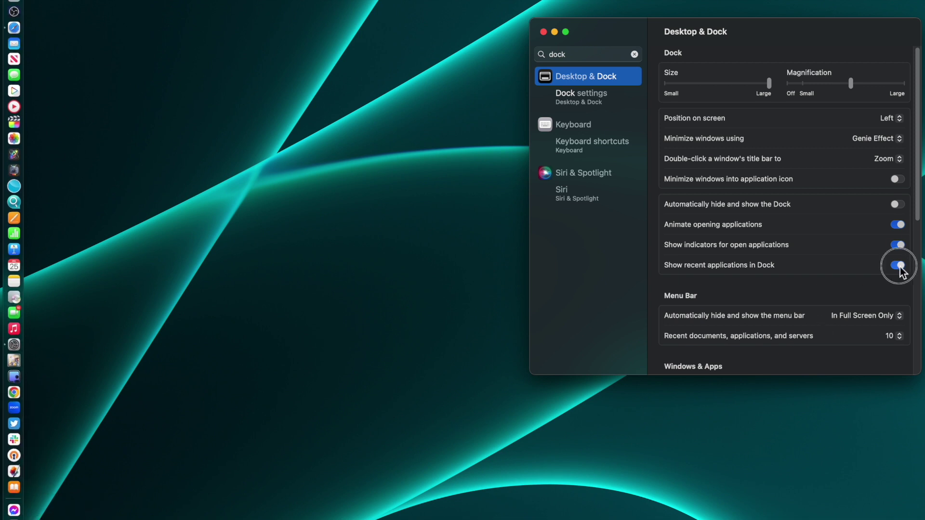
click(898, 265)
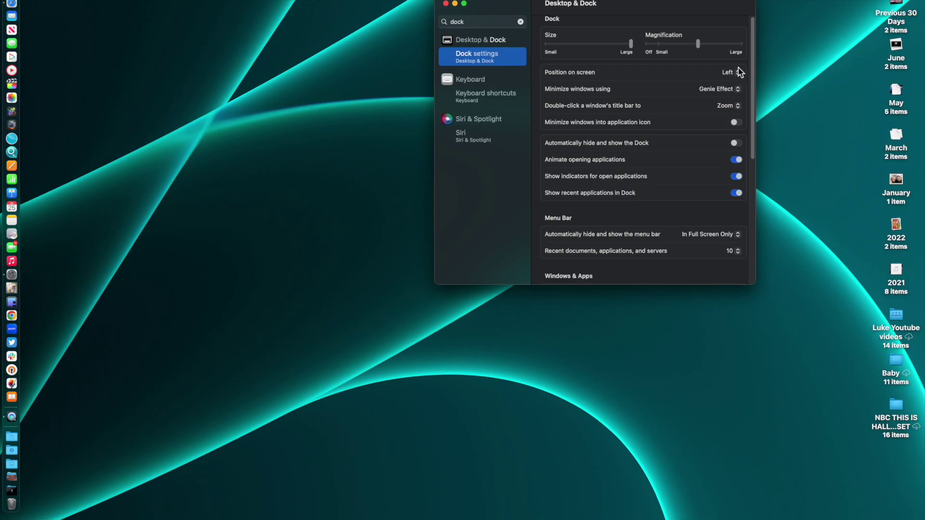
Set the Dock's position on screen to Bottom and close the System Settings window
click(892, 118)
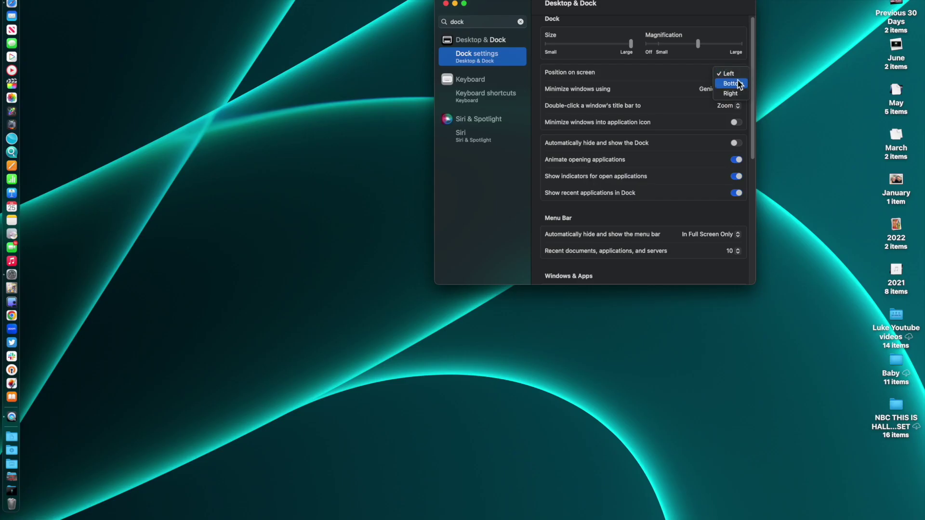
click(731, 84)
click(446, 4)
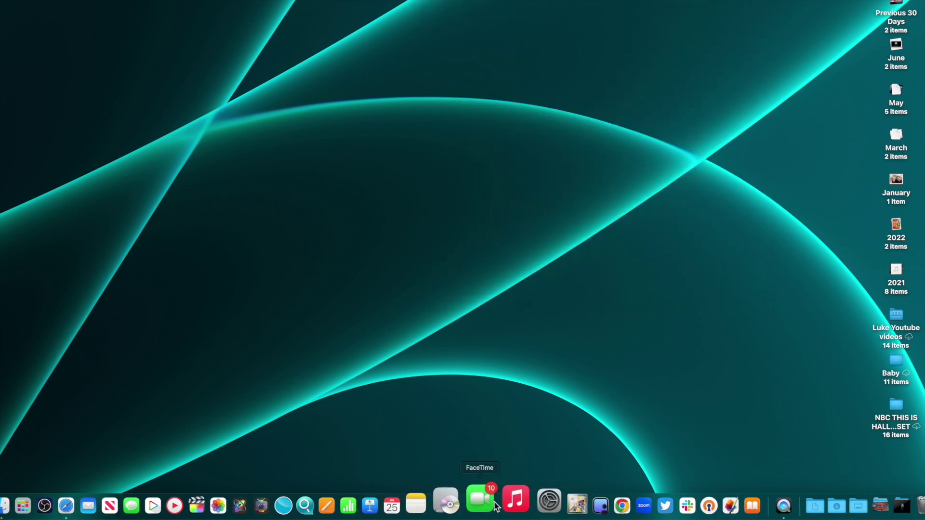
Review the Dock options available for FaceTime and for Safari
right_click(495, 506)
mouse_move(505, 441)
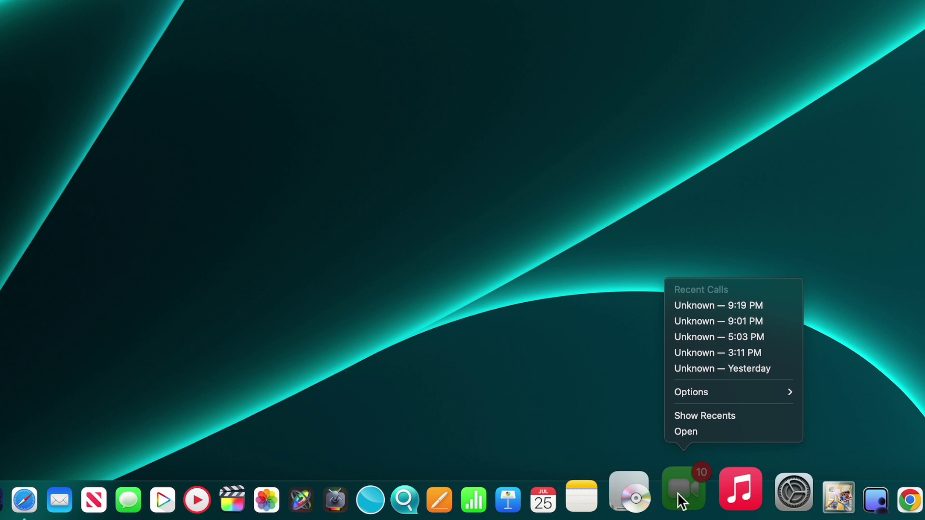
right_click(24, 497)
right_click(24, 497)
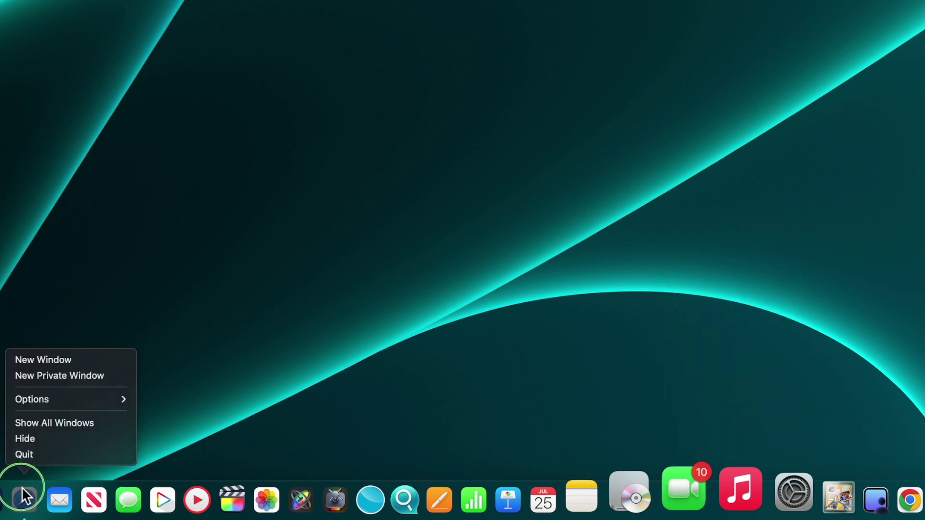
mouse_move(42, 400)
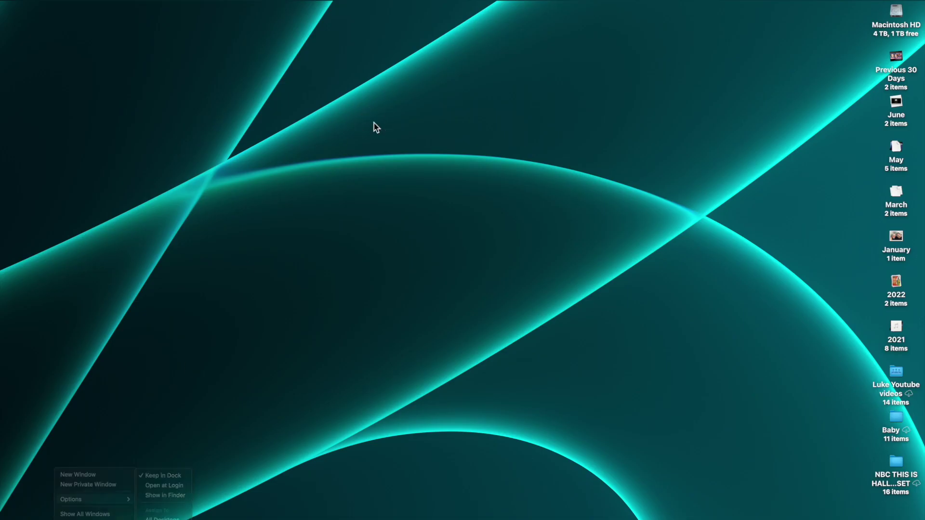
Switch between Desktop 1 and Desktop 2 in Mission Control to check where Safari's window appears, ending on Desktop 1
key(ctrl+Up)
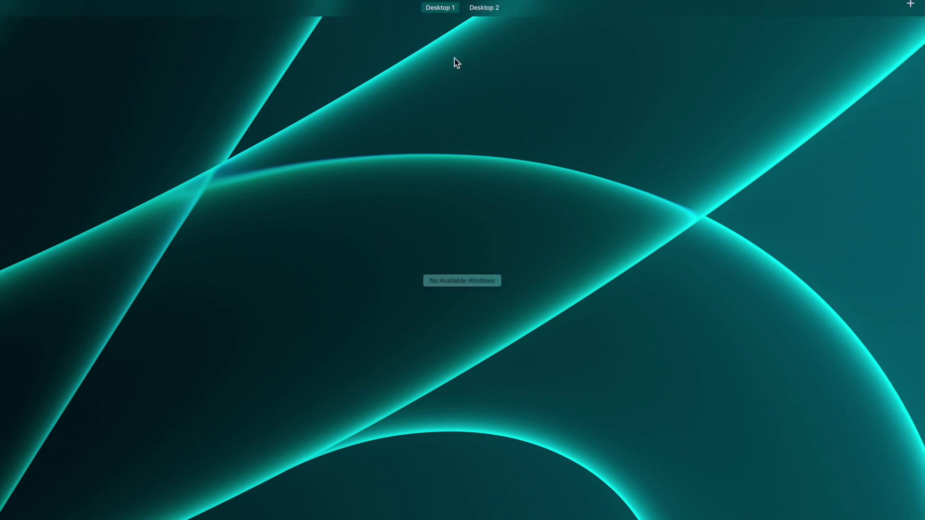
mouse_move(443, 11)
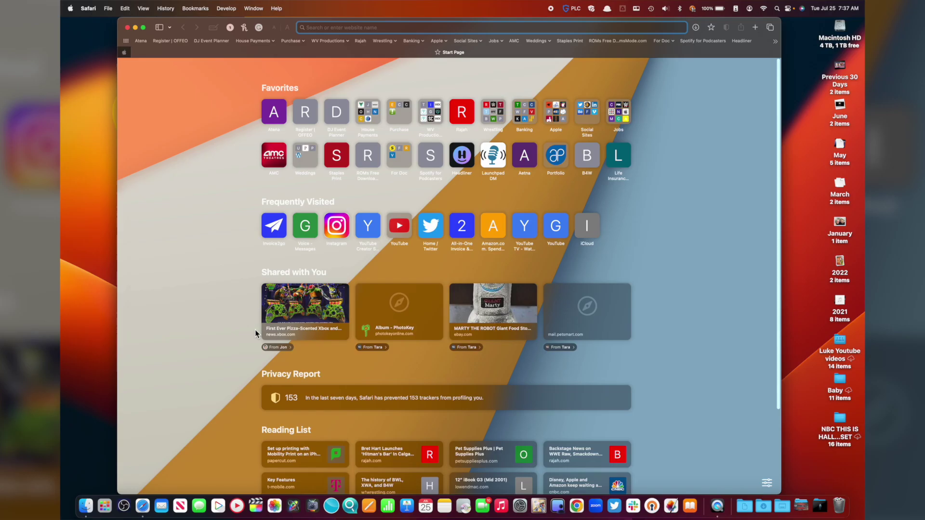
key(ctrl+Up)
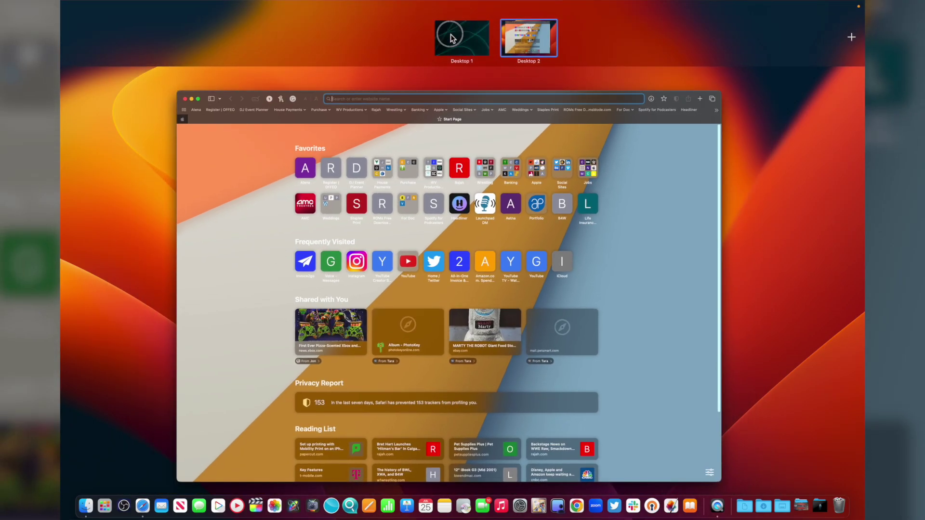
click(450, 34)
key(ctrl+Up)
mouse_move(521, 17)
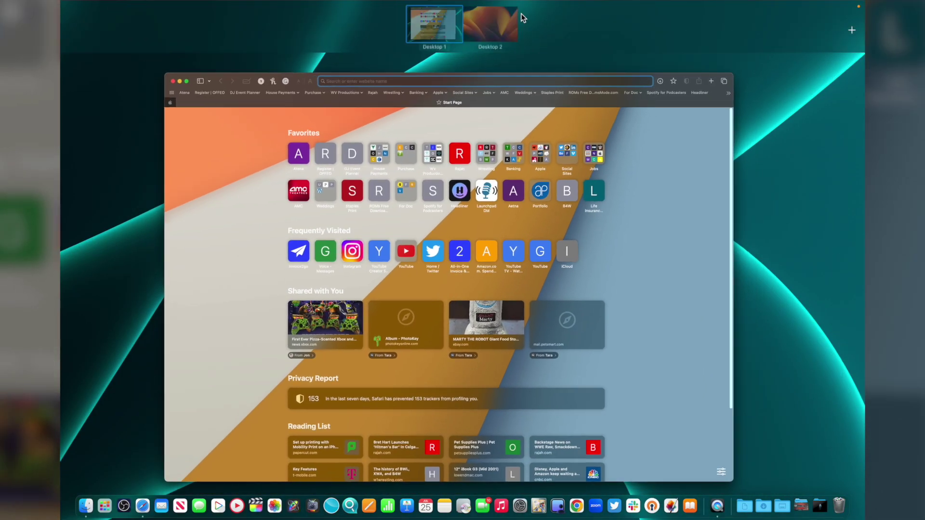
click(490, 35)
key(ctrl+Up)
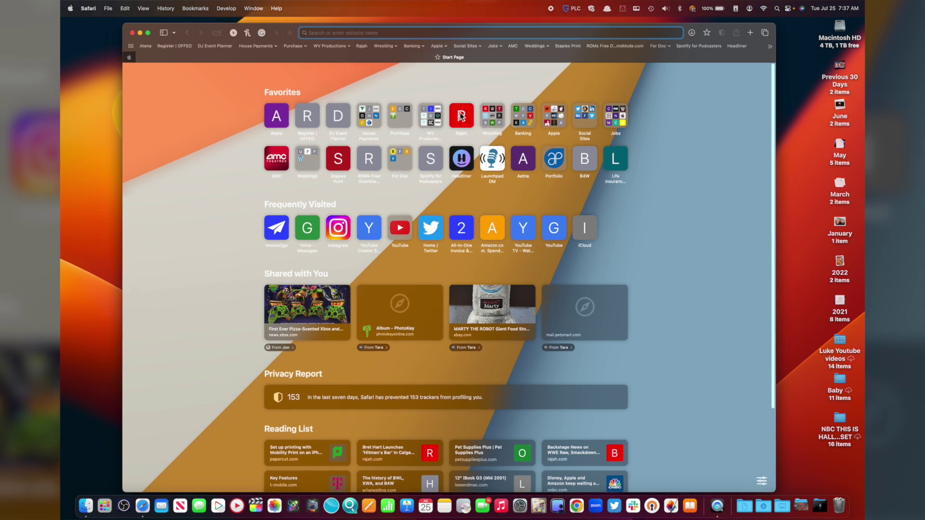
mouse_move(455, 16)
click(451, 36)
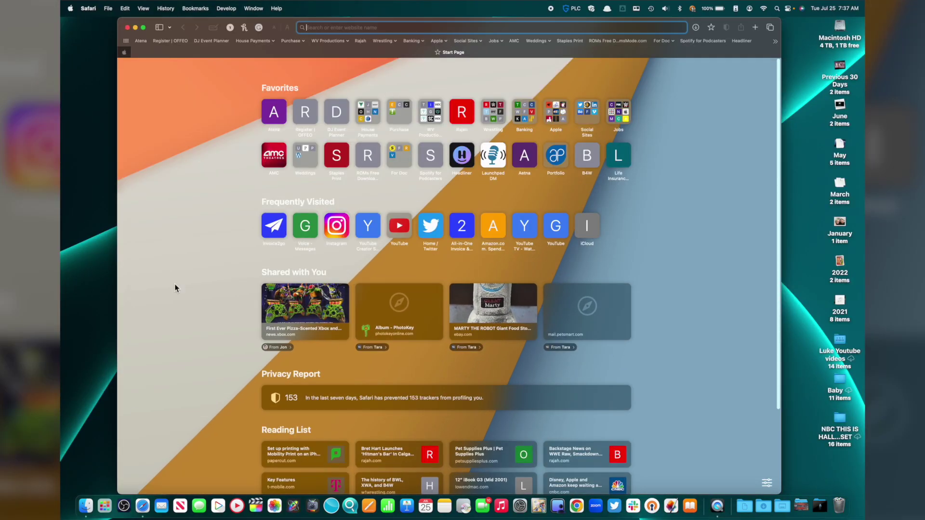
Assign Safari to This Desktop, and switch to Desktop 2 and back to Desktop 1 to check where its window appears
right_click(143, 503)
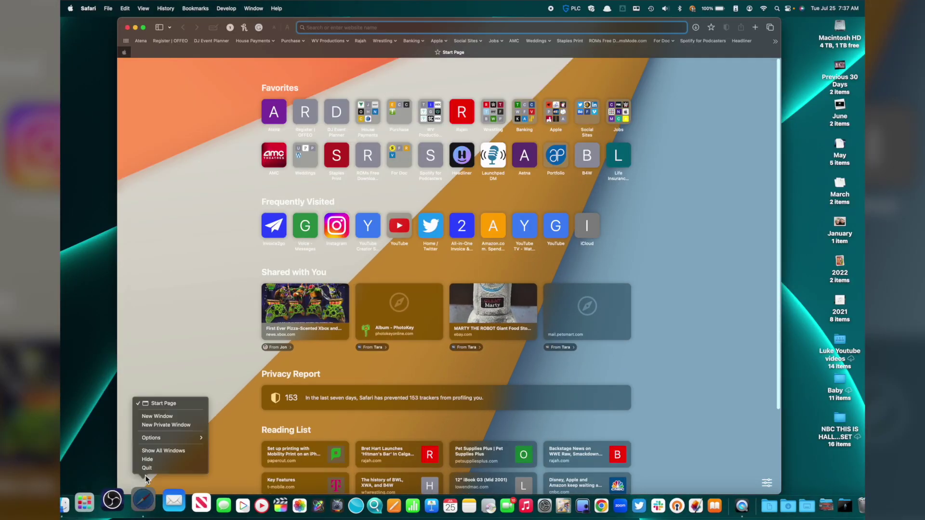
mouse_move(160, 442)
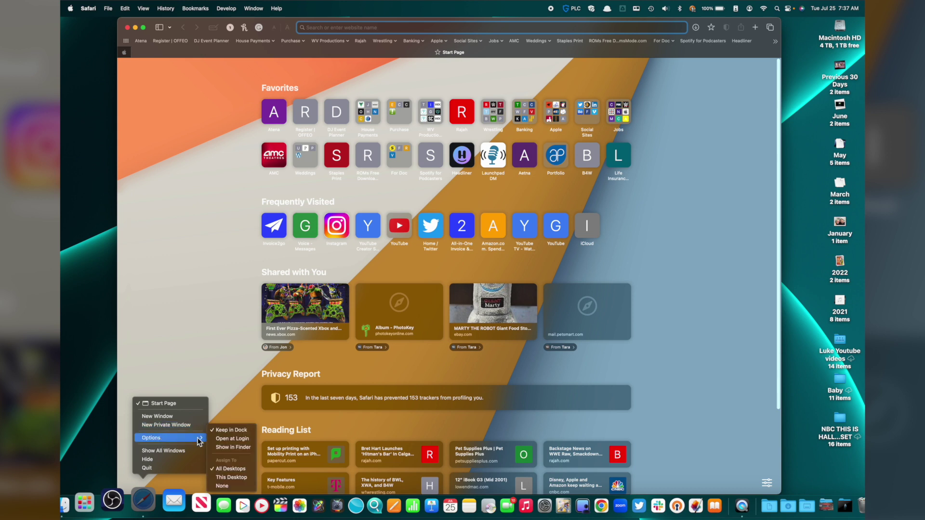
click(232, 477)
key(ctrl+Up)
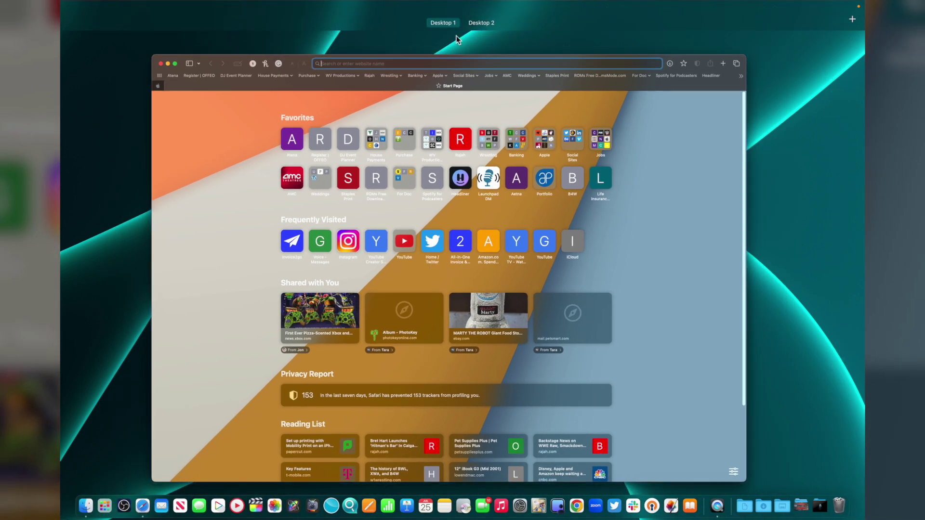
click(511, 35)
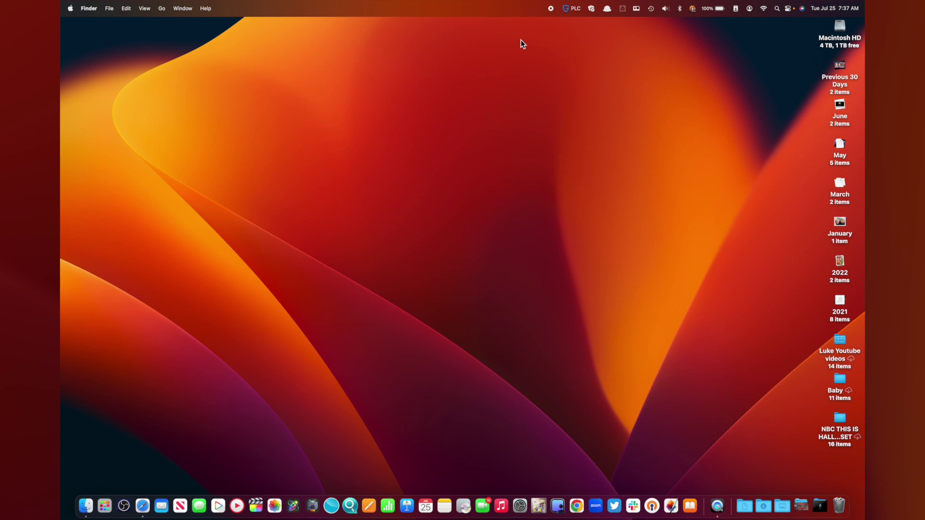
key(ctrl+Up)
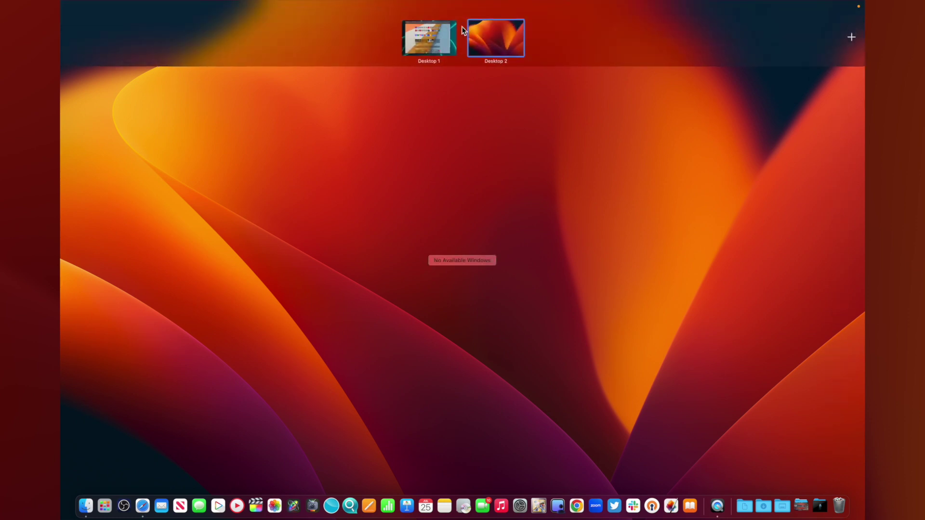
click(450, 35)
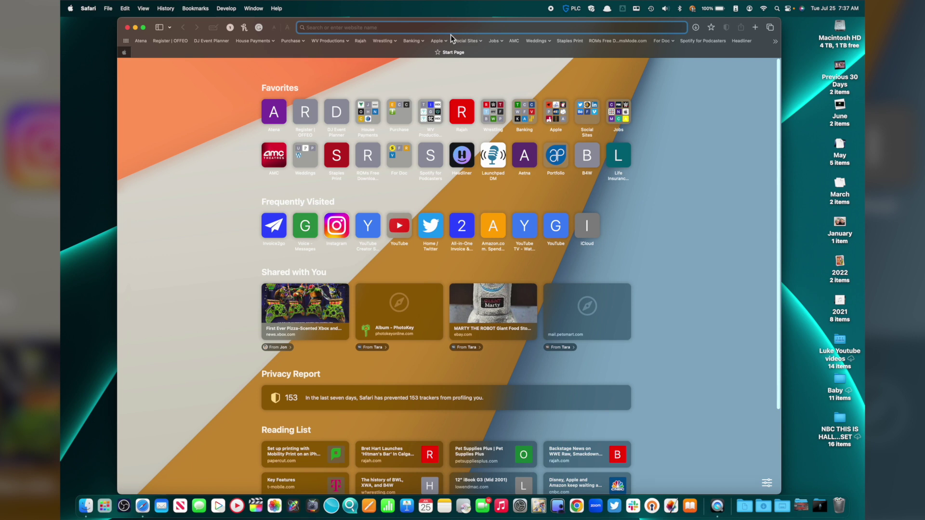
Assign Safari to All Desktops, and visit Desktop 2 and return to Desktop 1 to check for its window
right_click(142, 502)
mouse_move(167, 438)
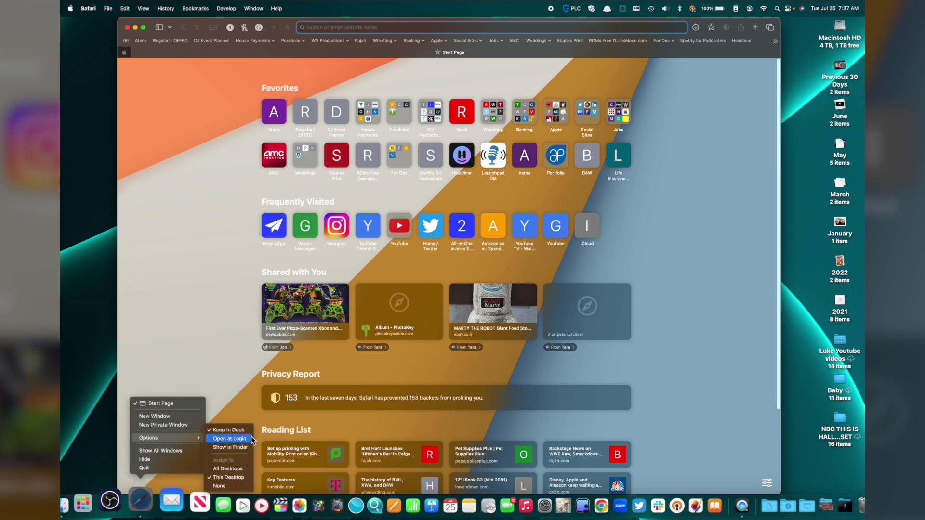
click(228, 469)
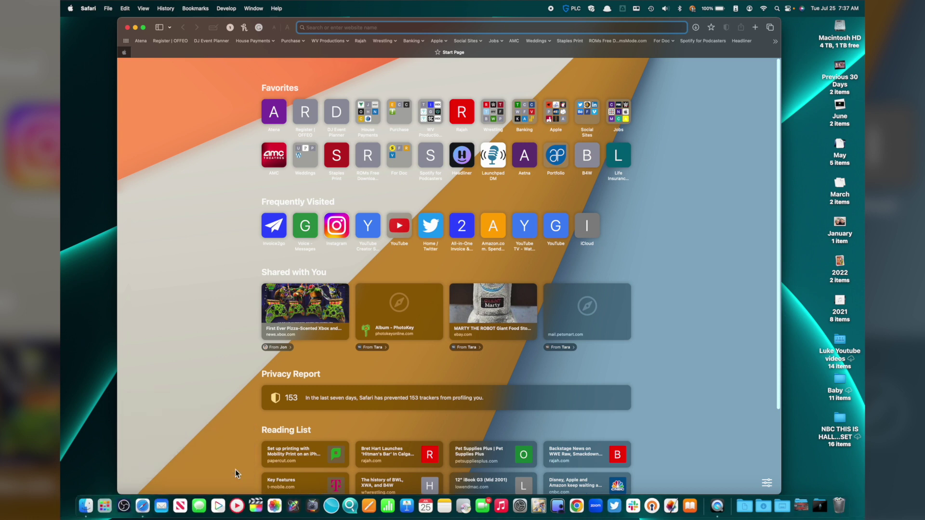
key(ctrl+Up)
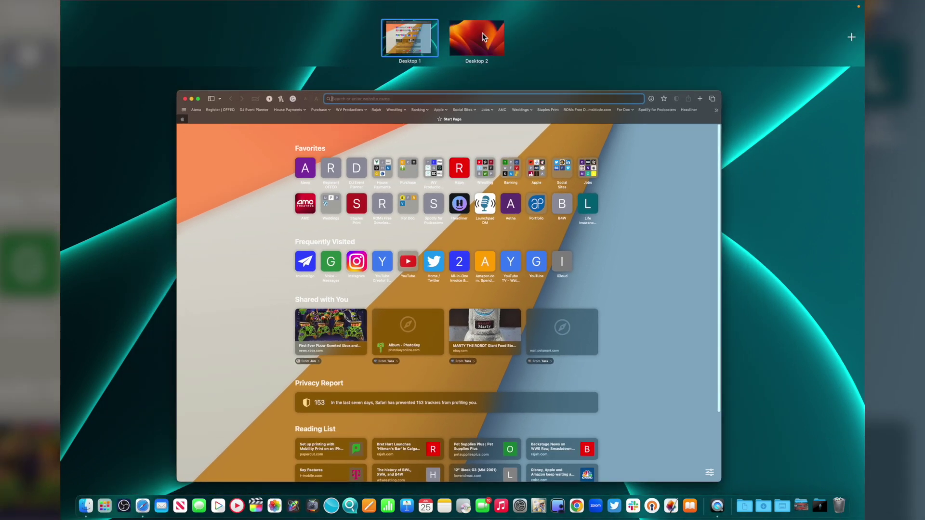
click(482, 32)
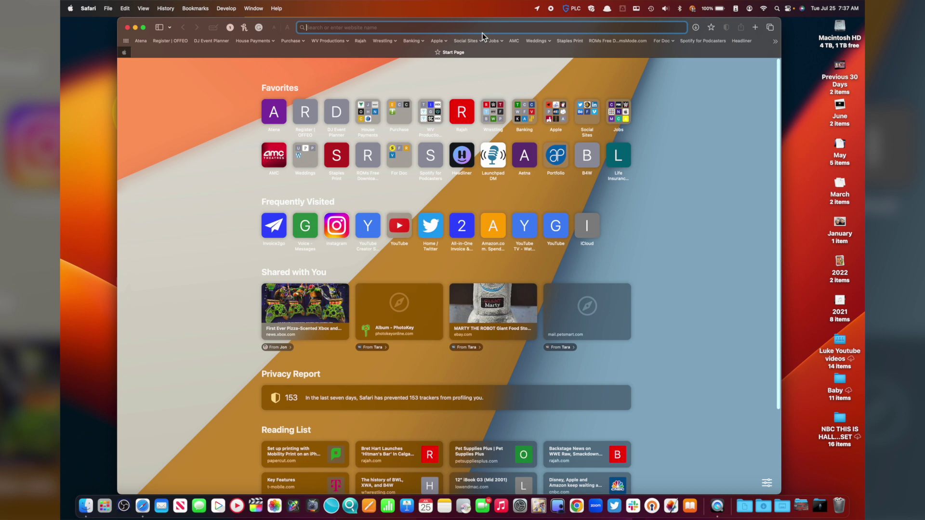
key(ctrl+Up)
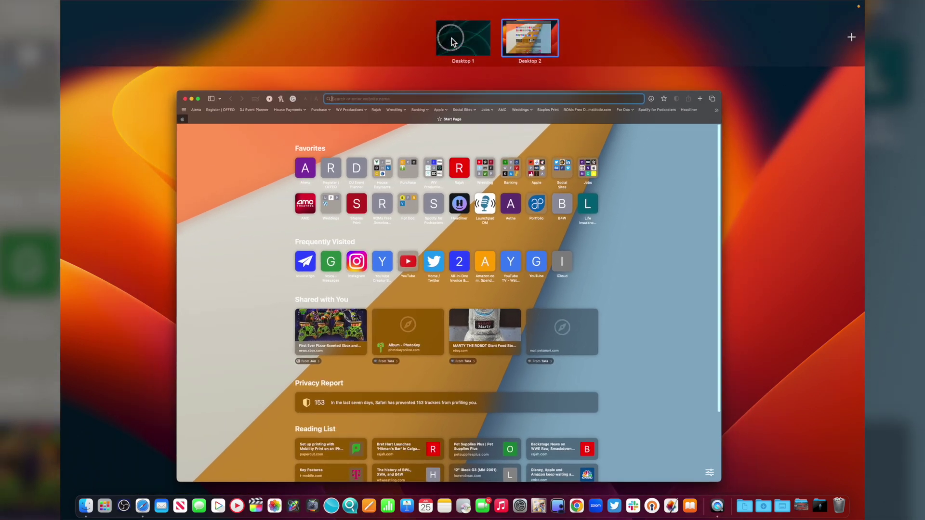
click(465, 34)
Review the Dock options for Safari and Mail, and close the Safari window
right_click(143, 502)
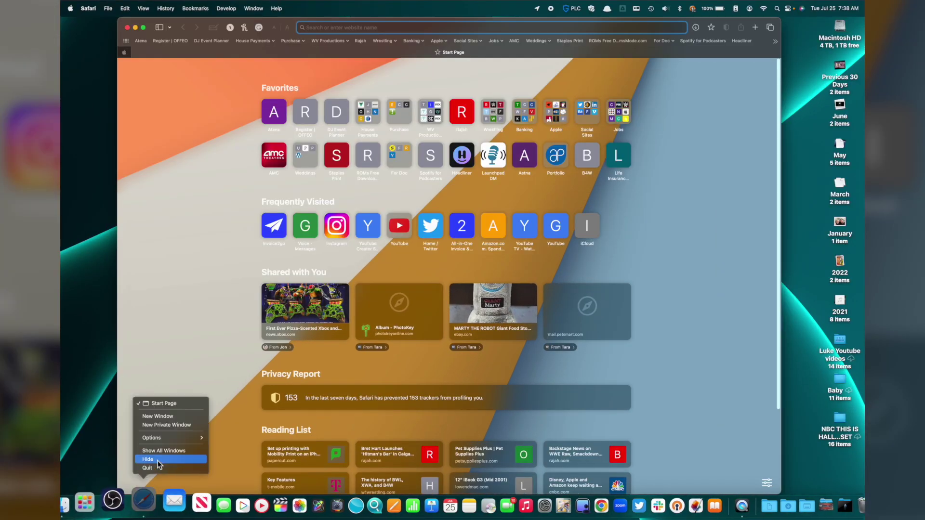
mouse_move(160, 440)
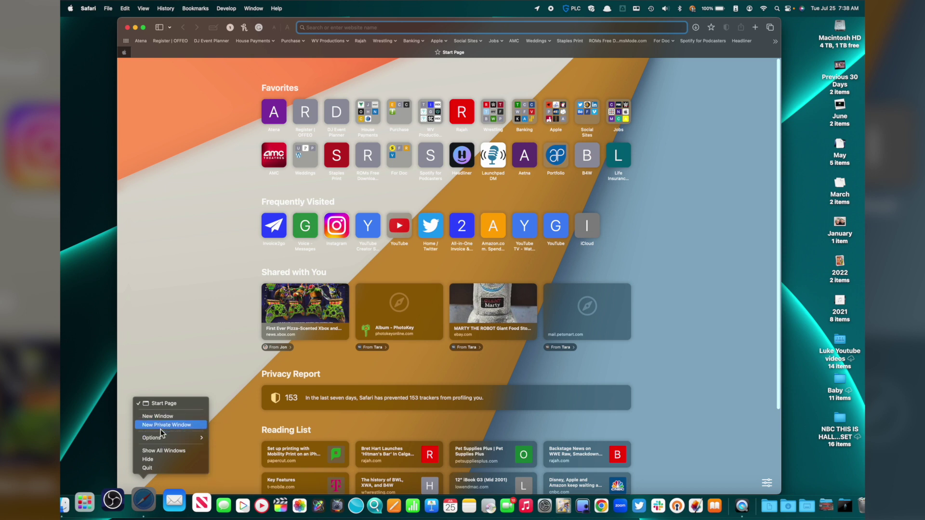
right_click(187, 505)
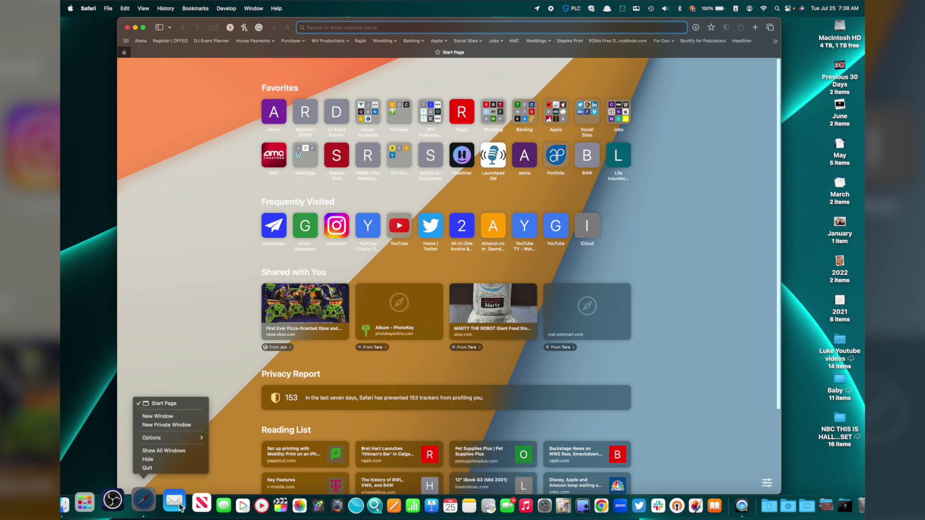
mouse_move(188, 453)
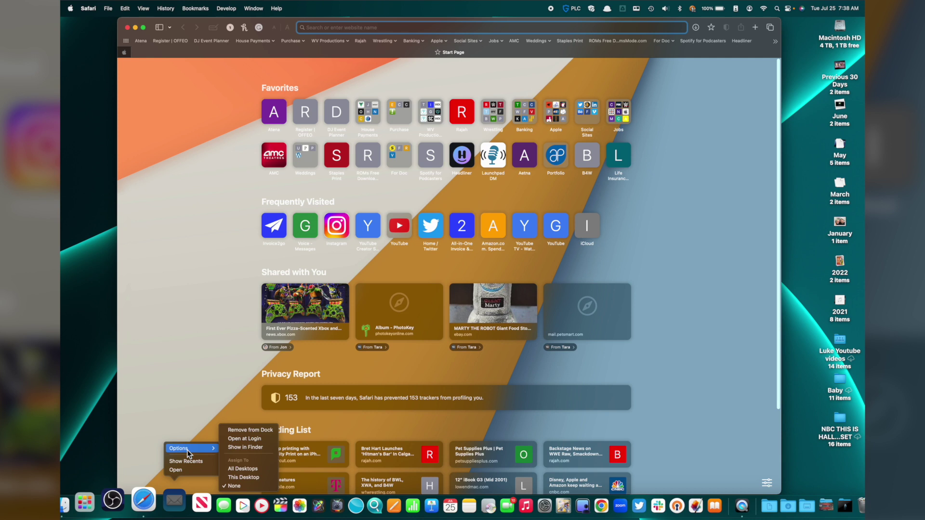
click(128, 28)
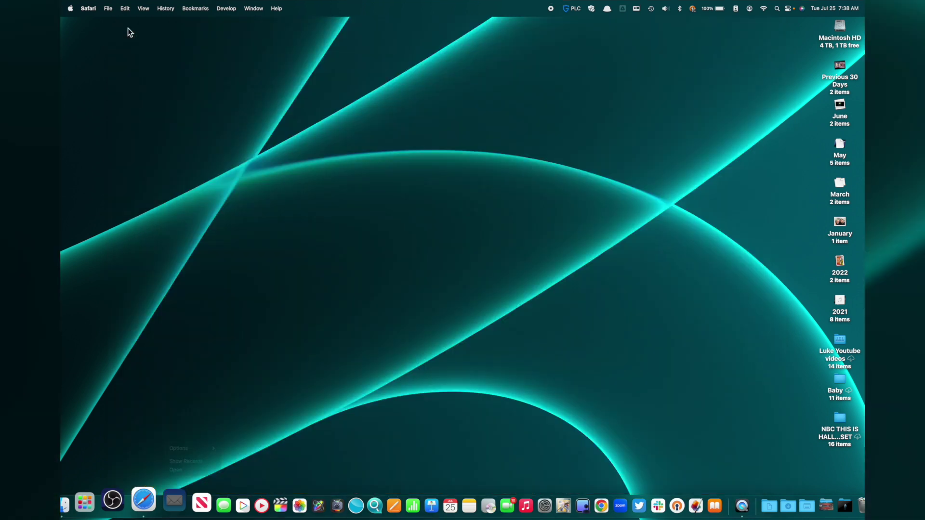